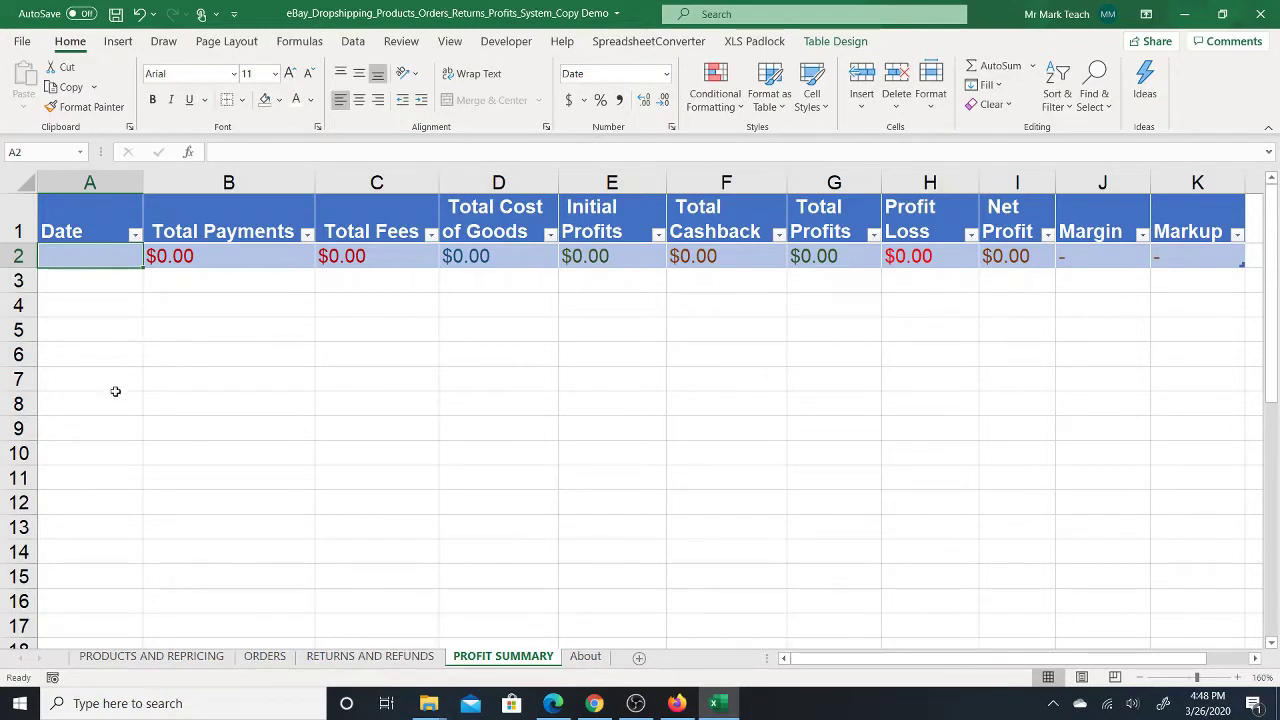
- Enter 3/26 in A2 so the SUMIF totals fill in, such as $87.53 payments
type("3")
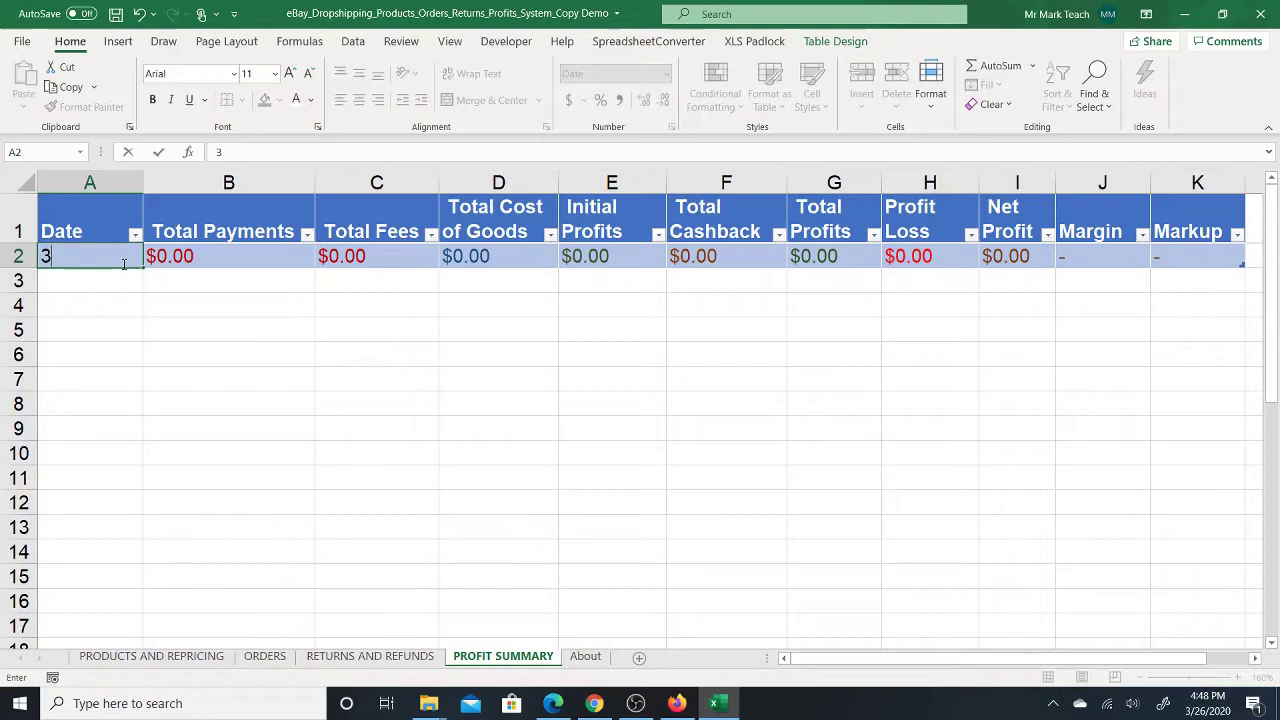
type("/26")
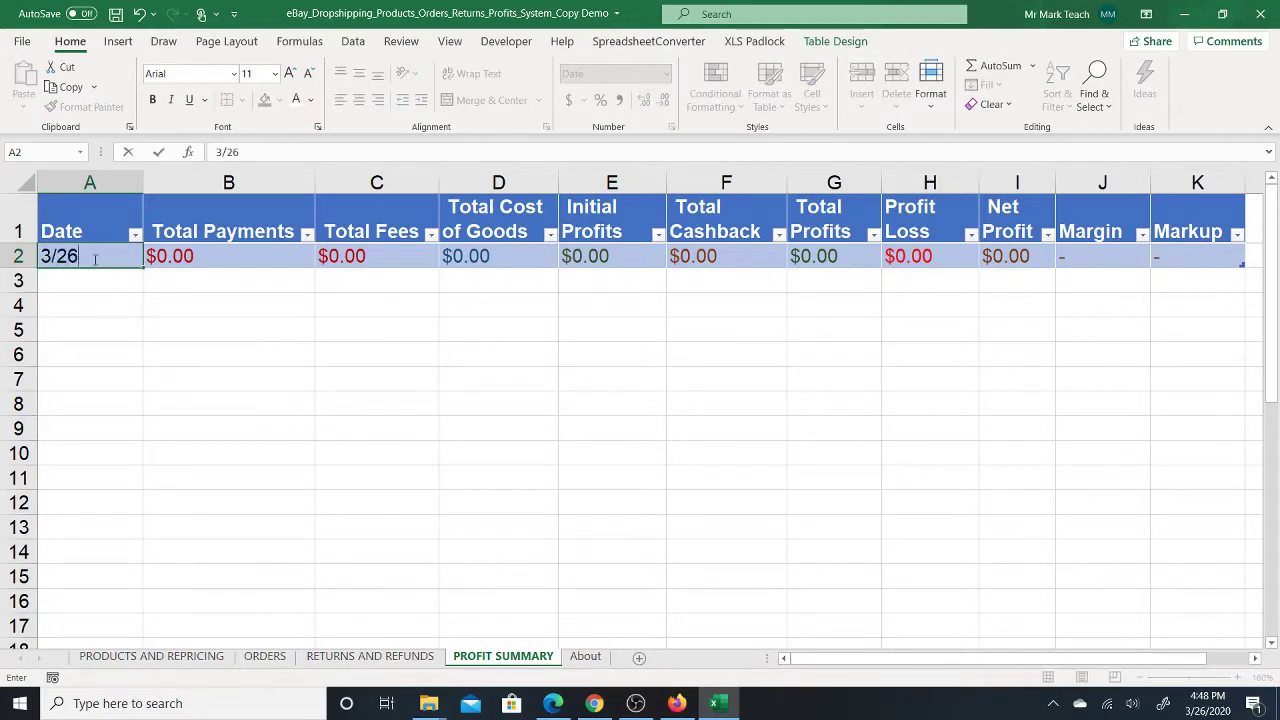
key("Return")
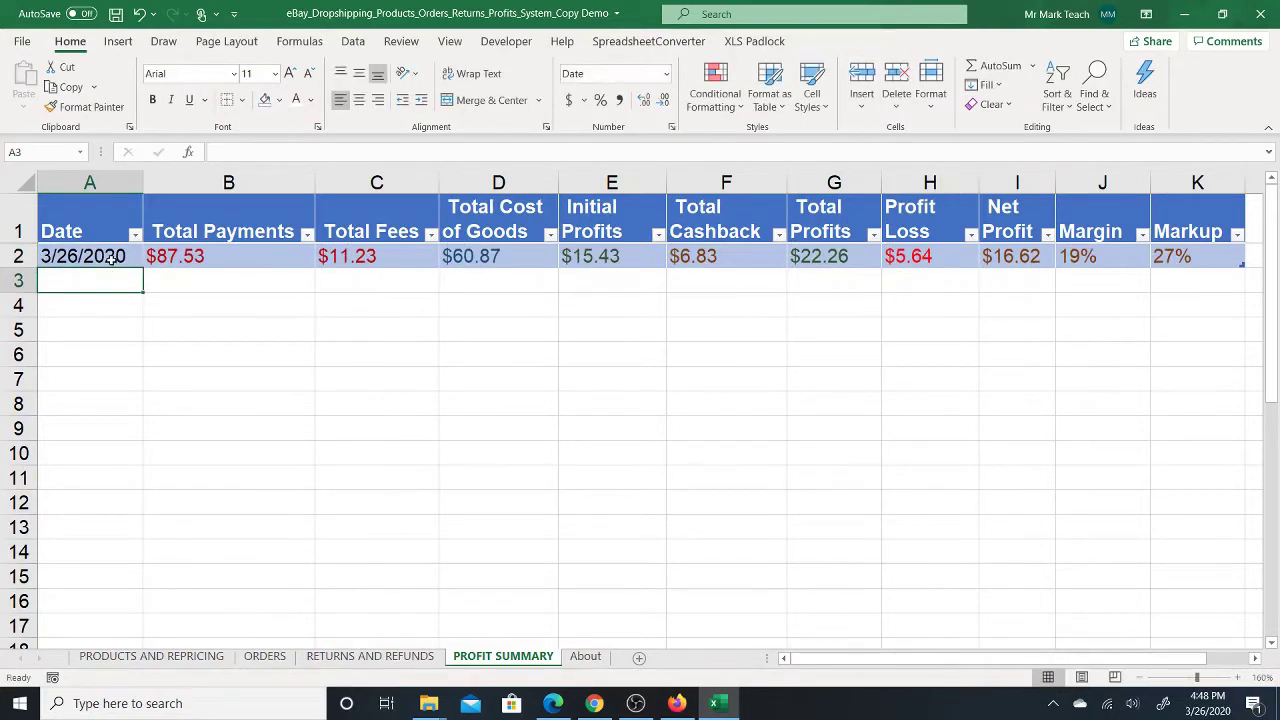
left_click(104, 258)
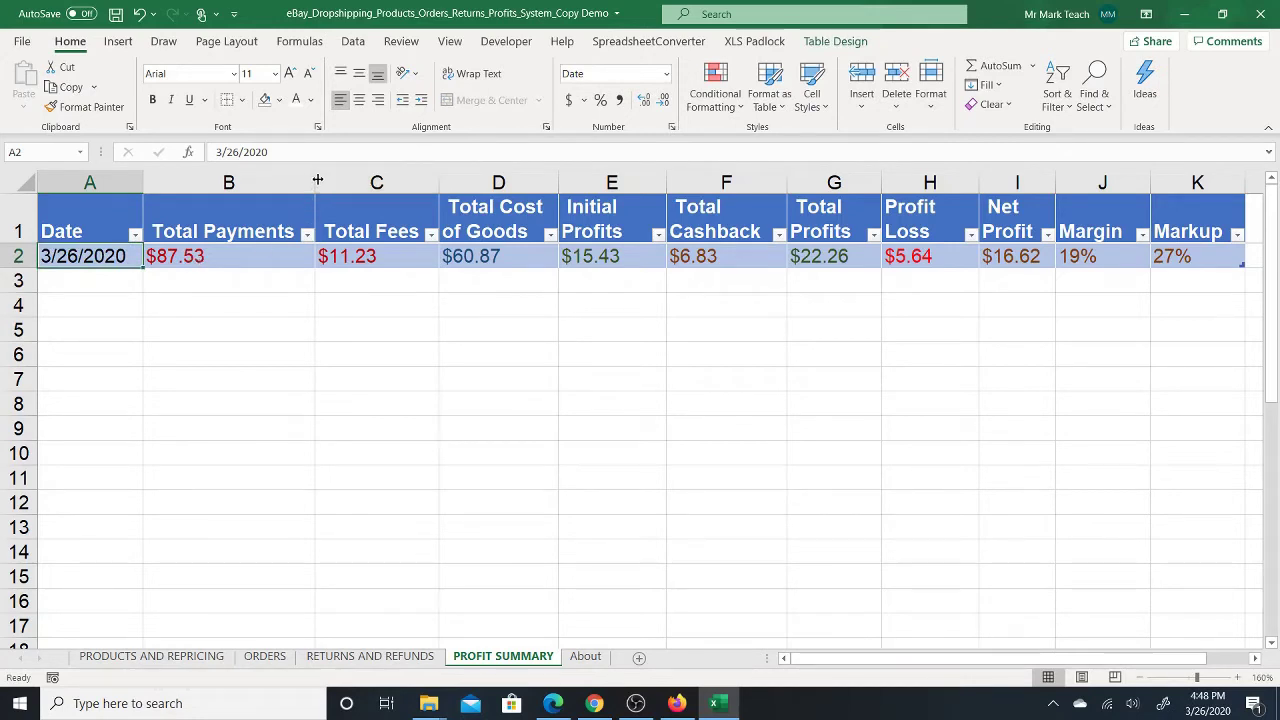
- Narrow column B so Total Payments wraps, then check both orders' My Payment values on ORDERS
left_click_drag(314, 183, 275, 182)
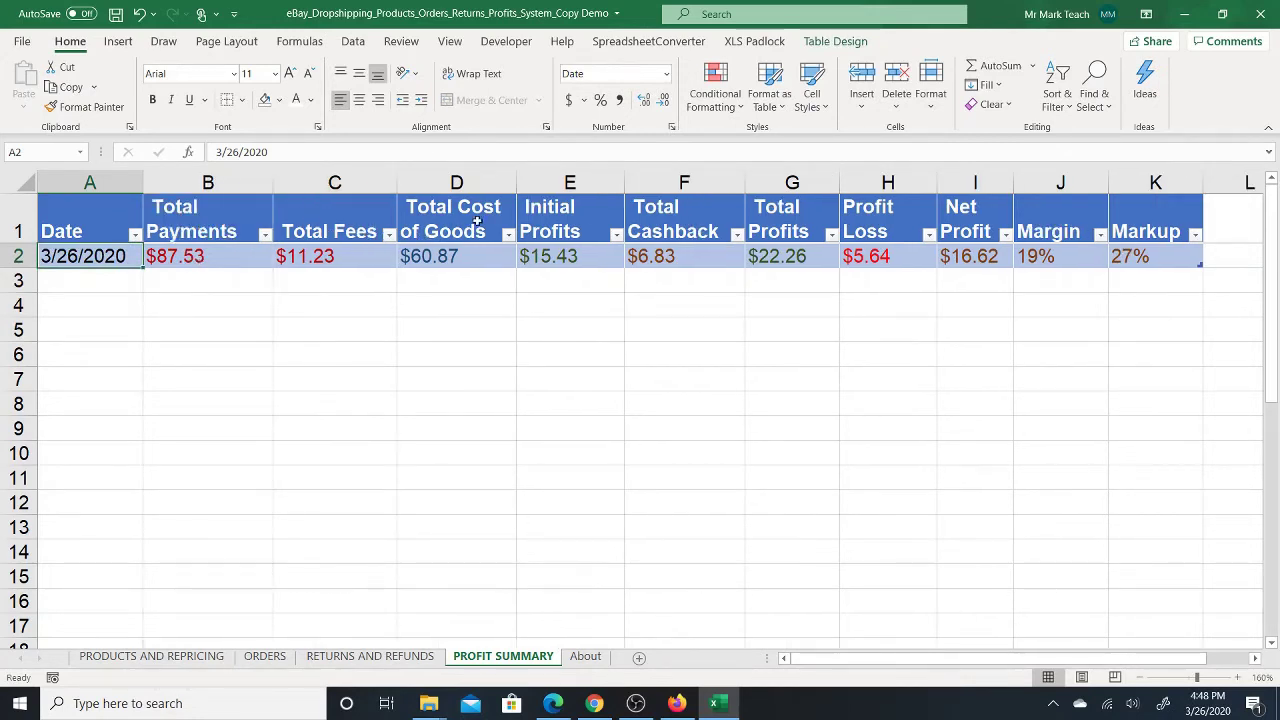
left_click(264, 656)
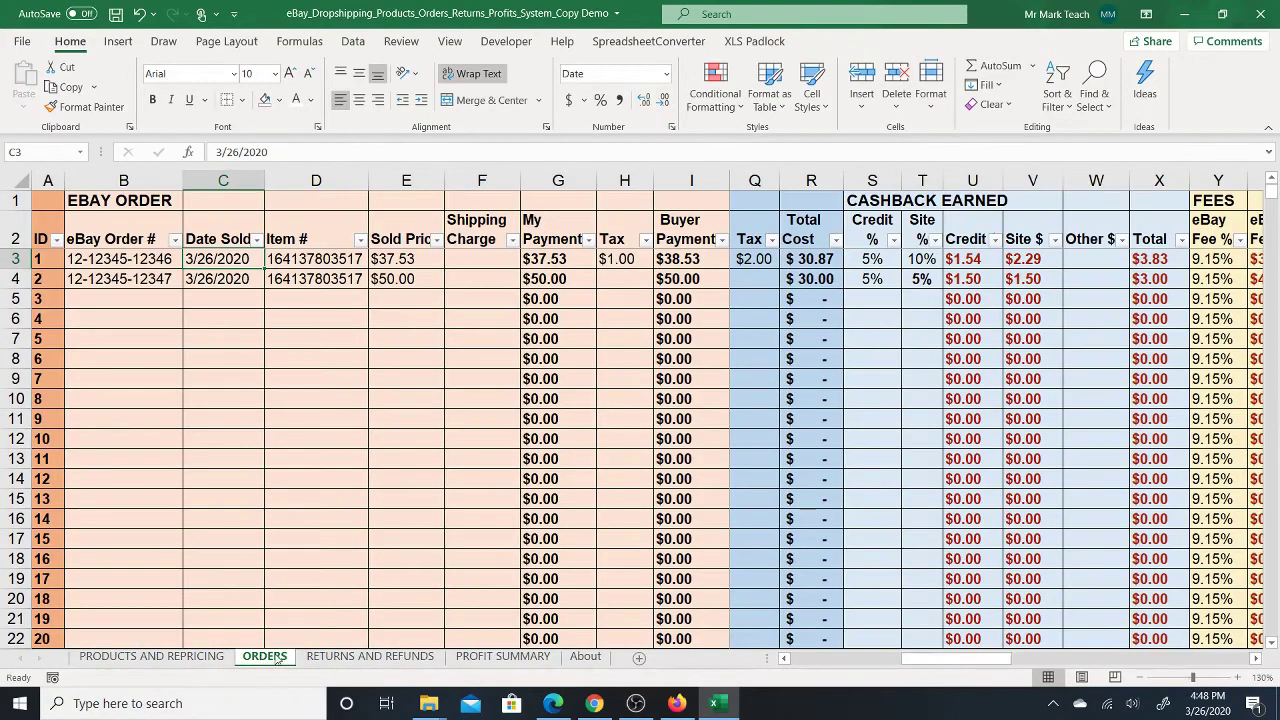
left_click_drag(150, 258, 290, 258)
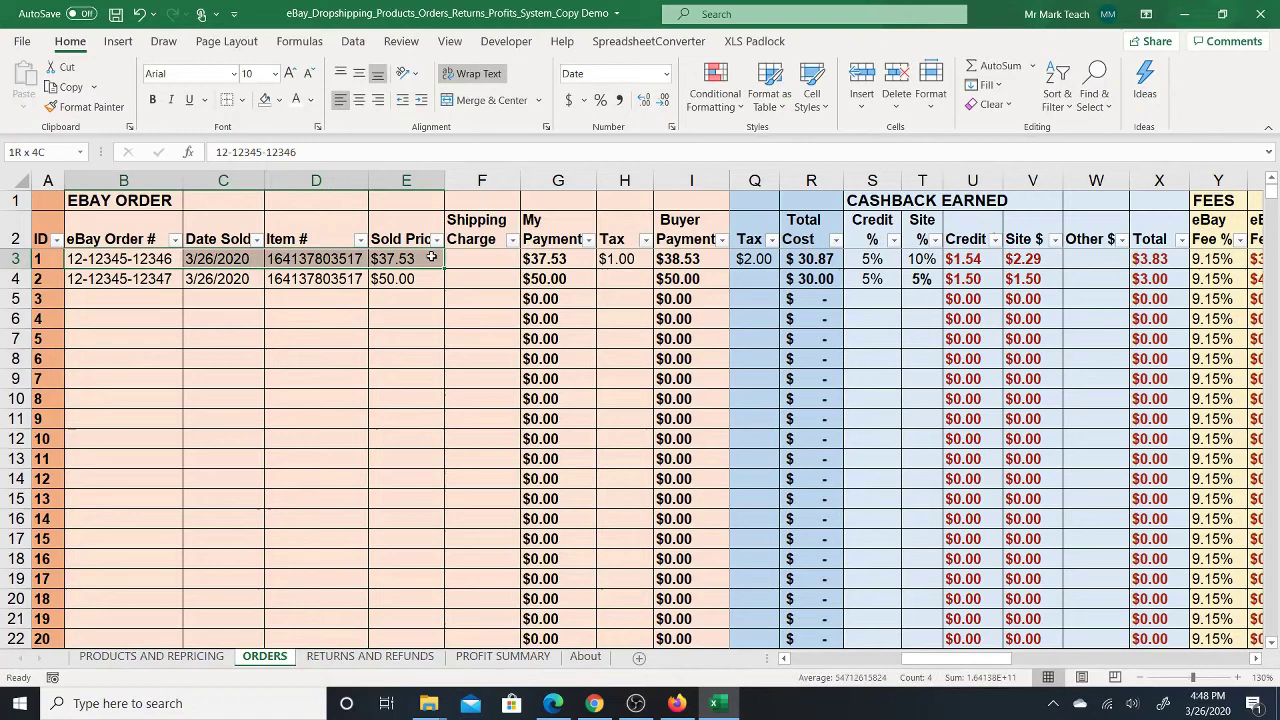
left_click_drag(160, 278, 422, 283)
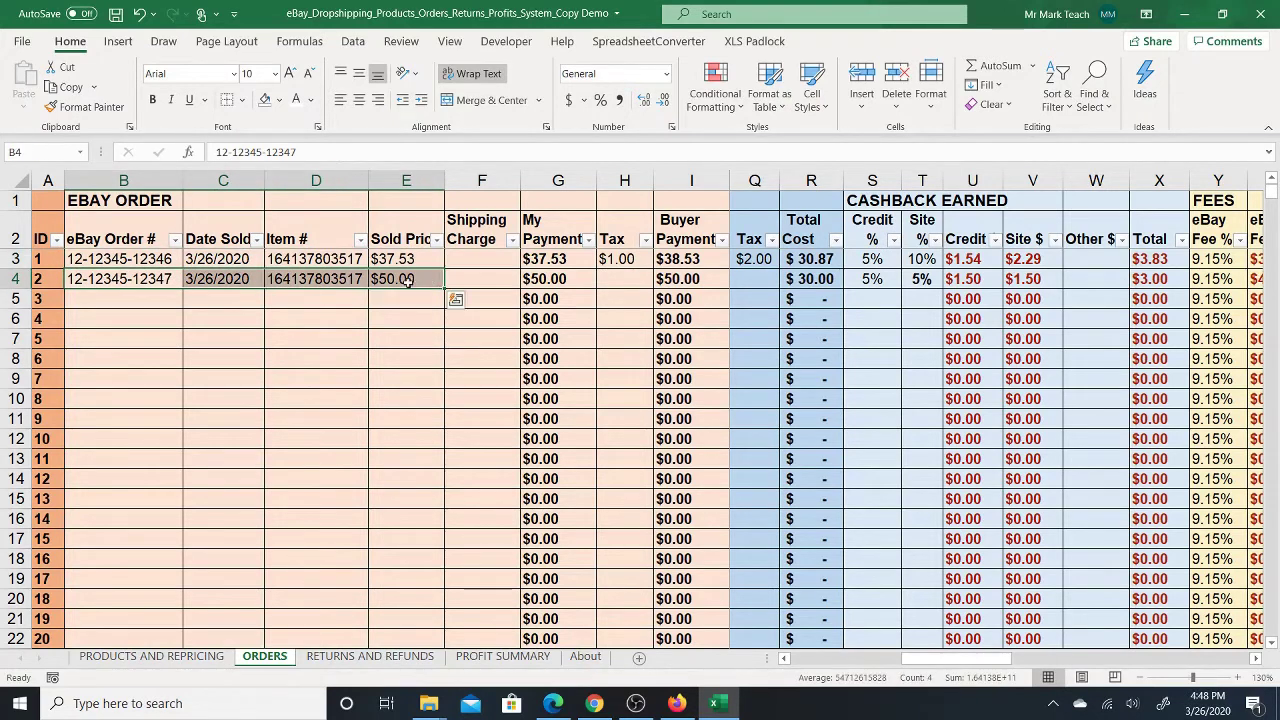
left_click(407, 259)
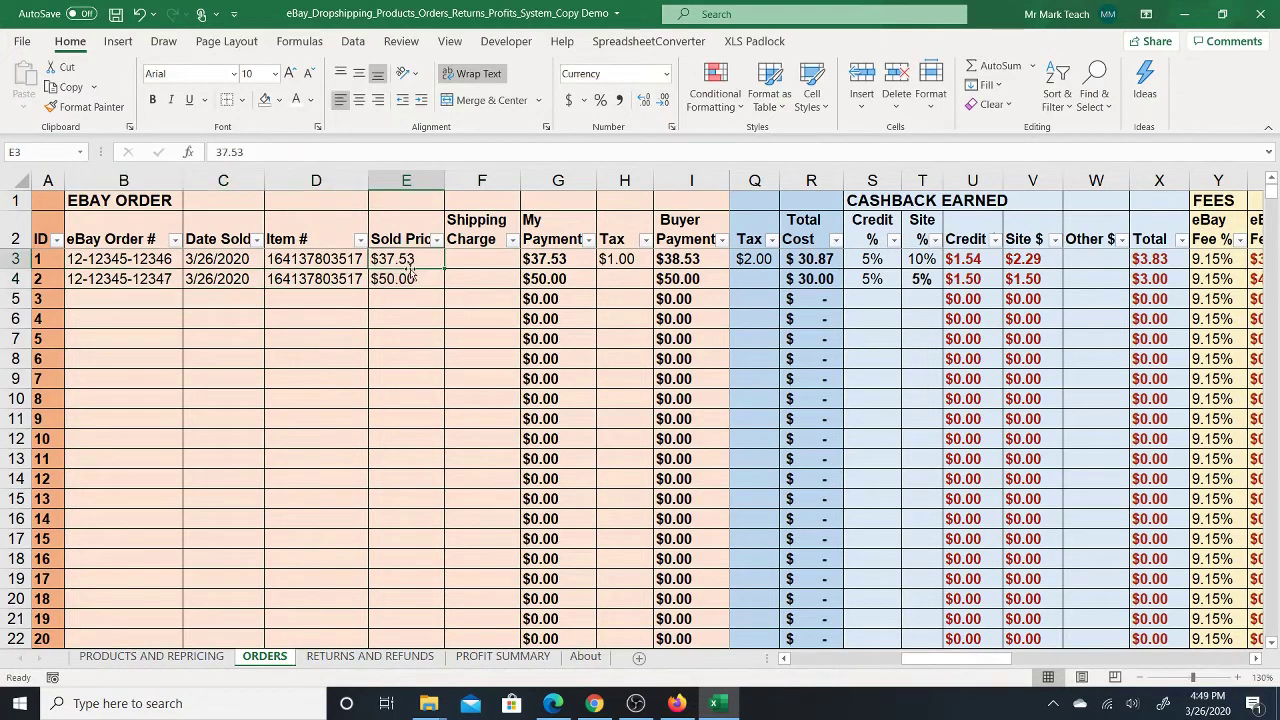
left_click(562, 280)
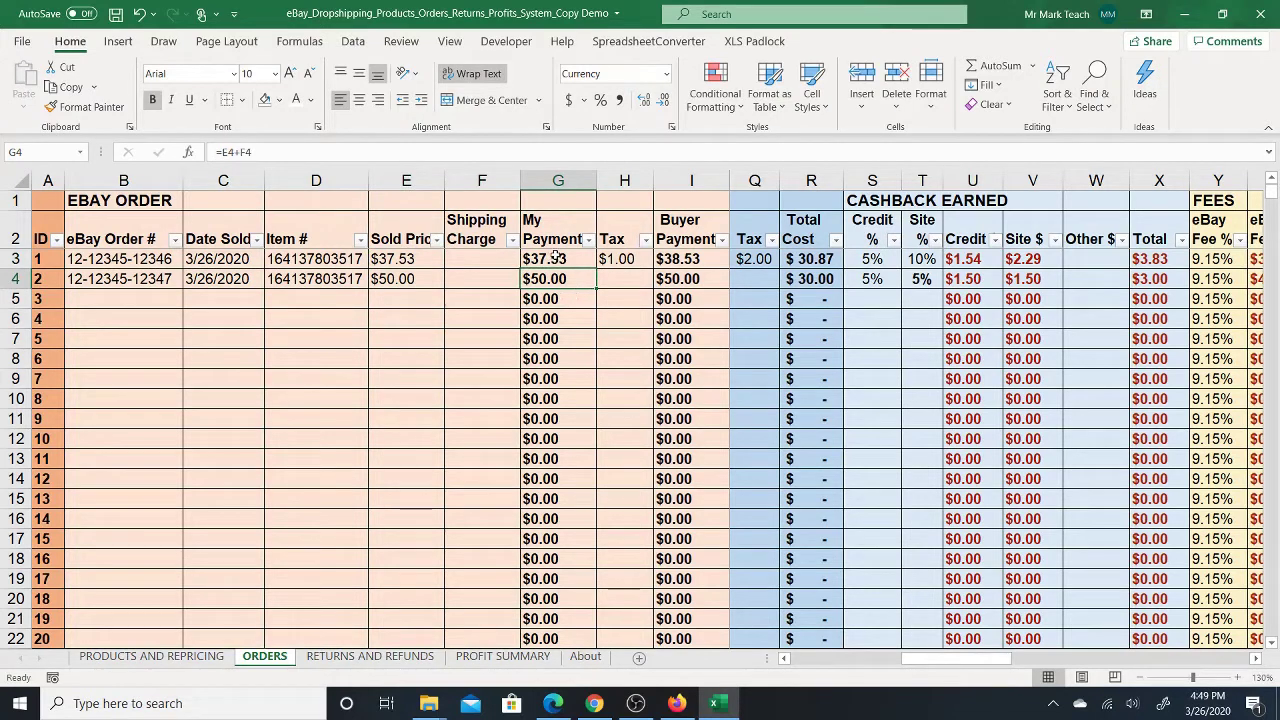
left_click(557, 259)
left_click_drag(560, 280, 557, 259)
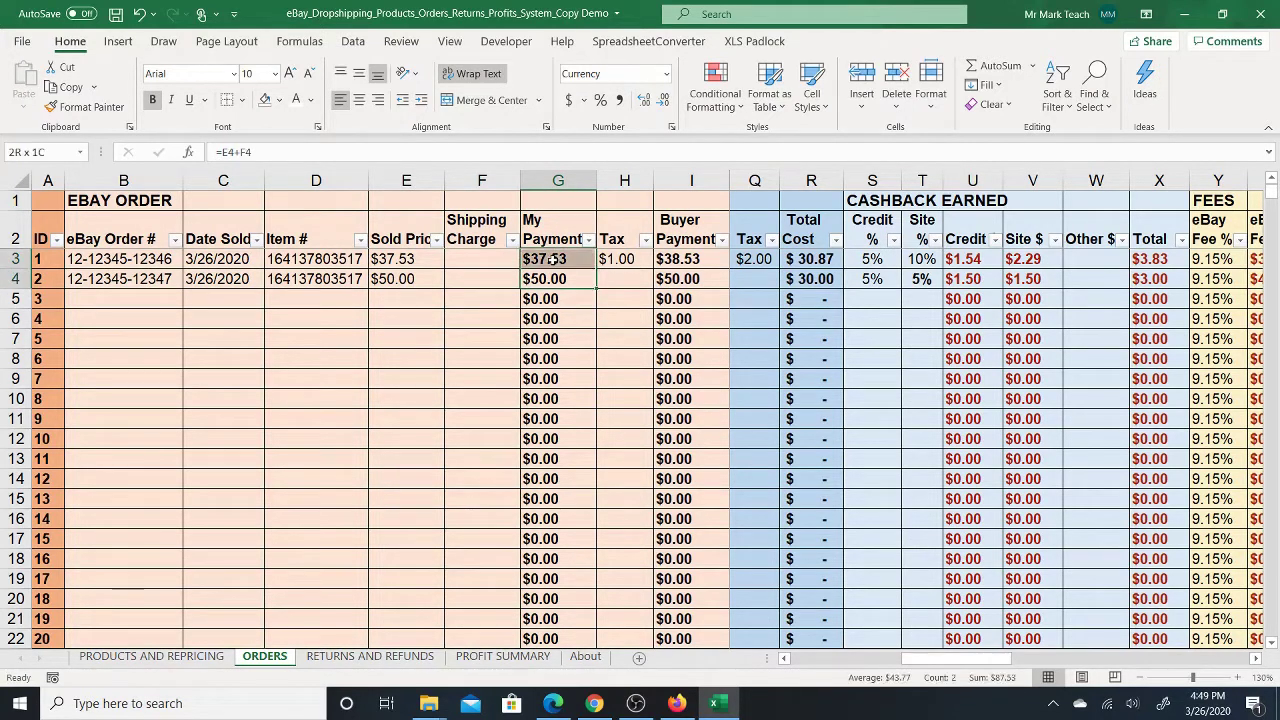
left_click(488, 659)
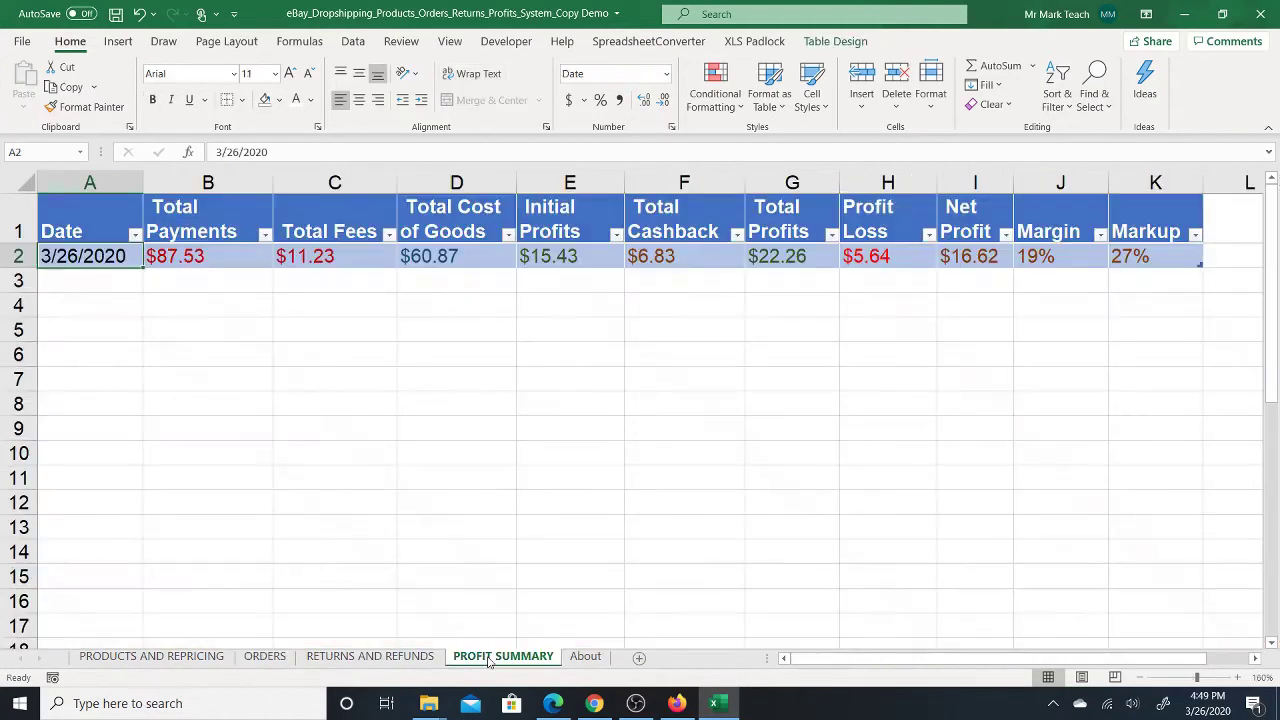
left_click(228, 261)
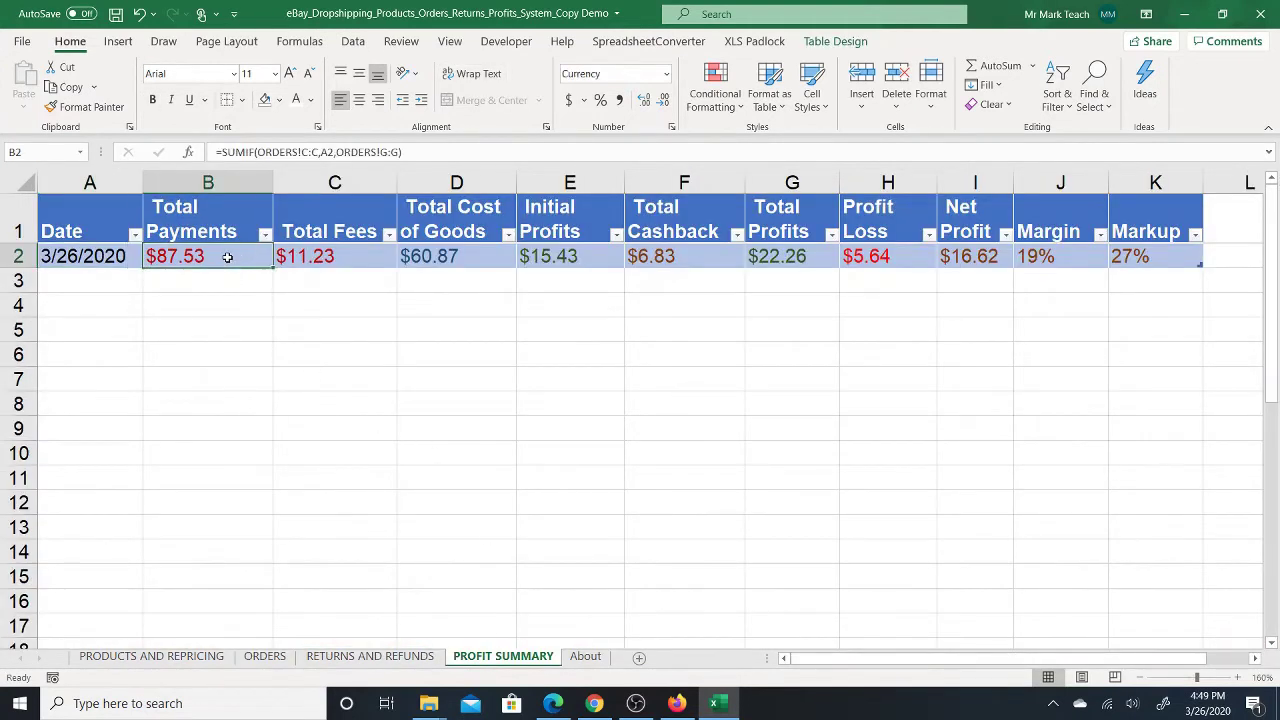
left_click(266, 656)
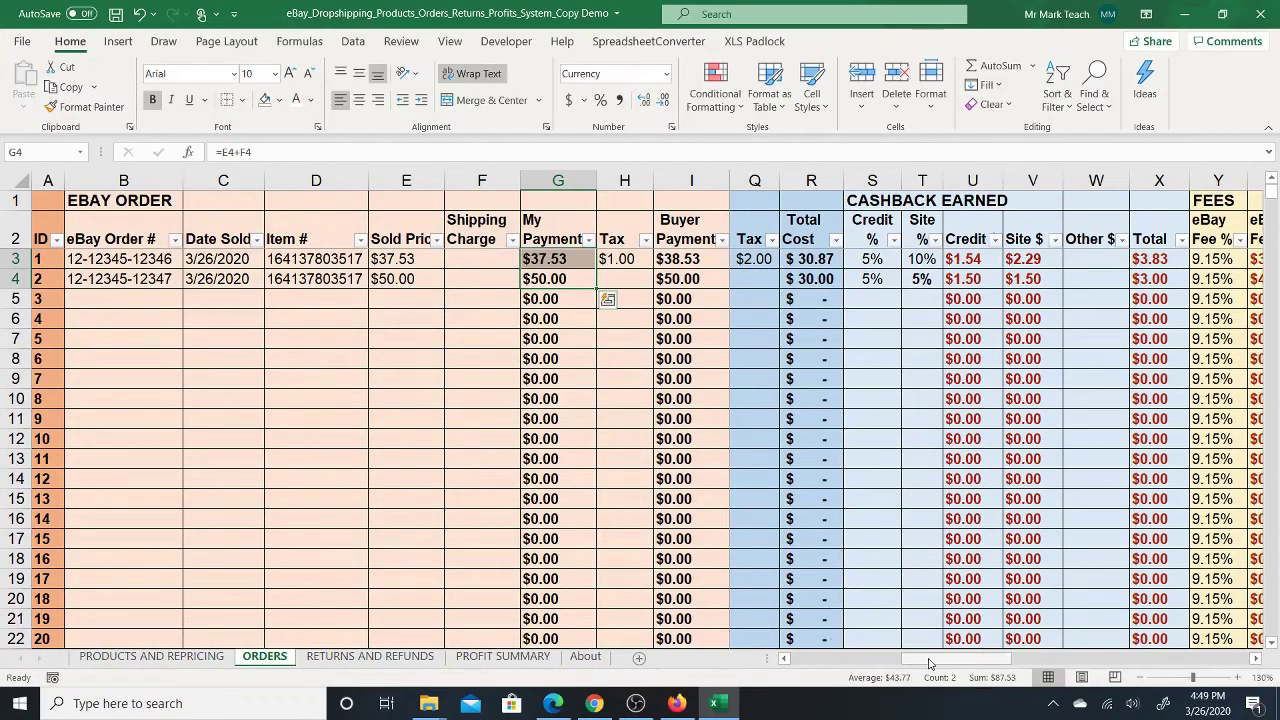
left_click_drag(929, 662, 1044, 665)
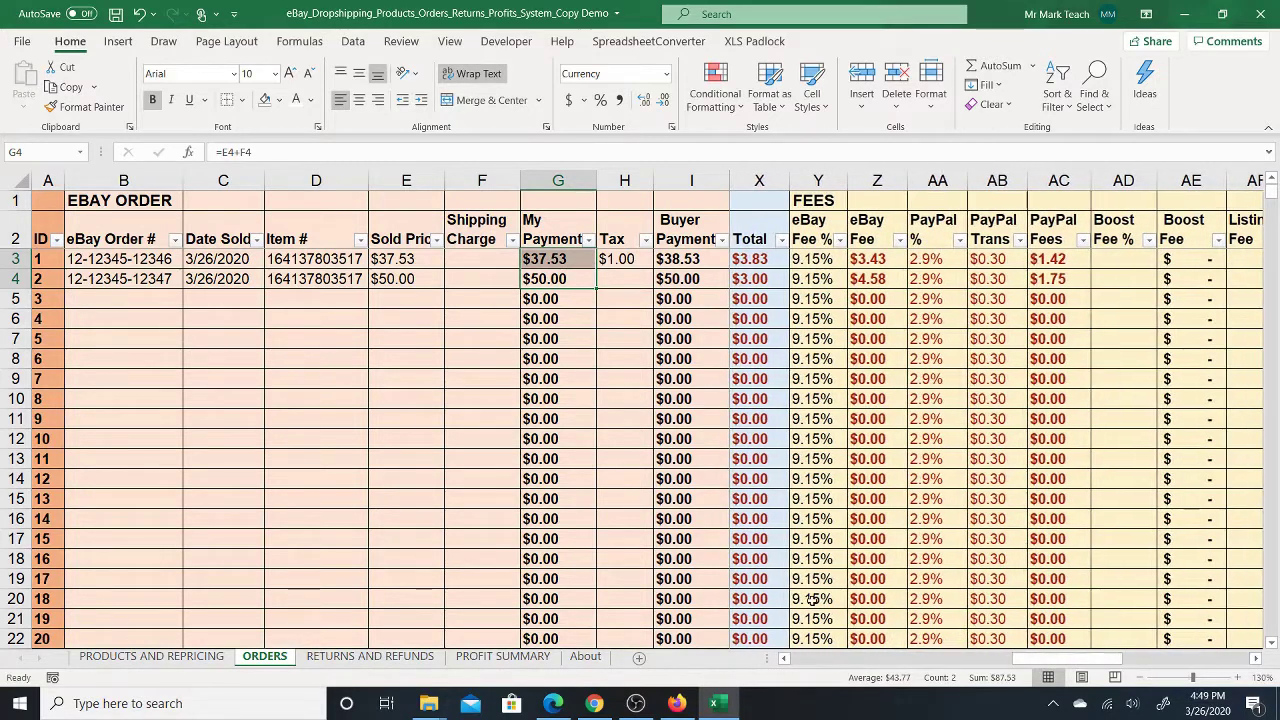
left_click_drag(752, 259, 764, 278)
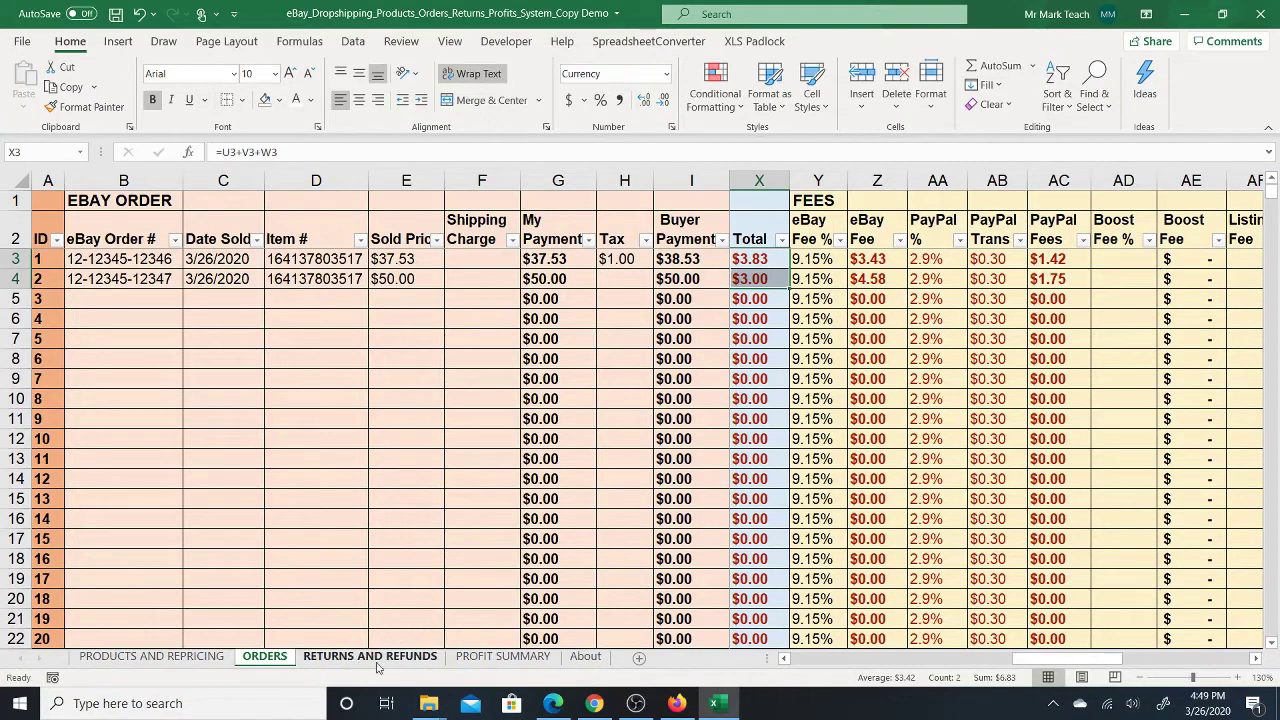
left_click(503, 656)
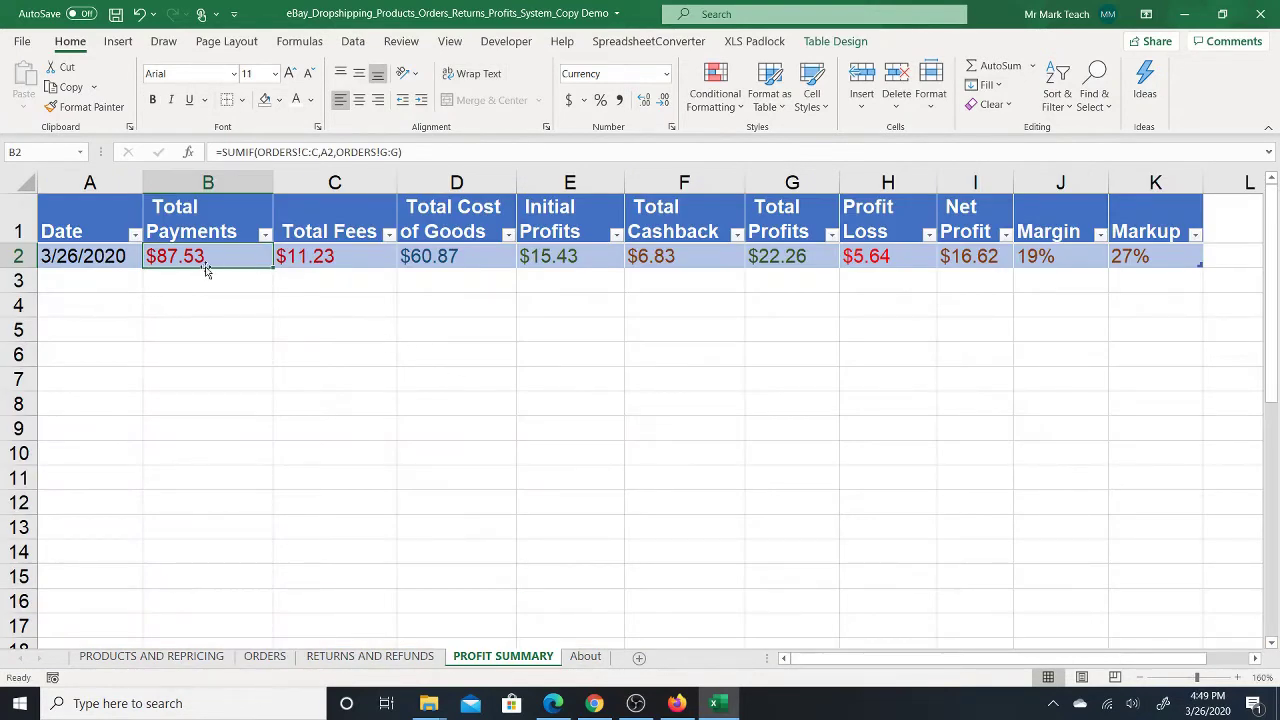
left_click(96, 257)
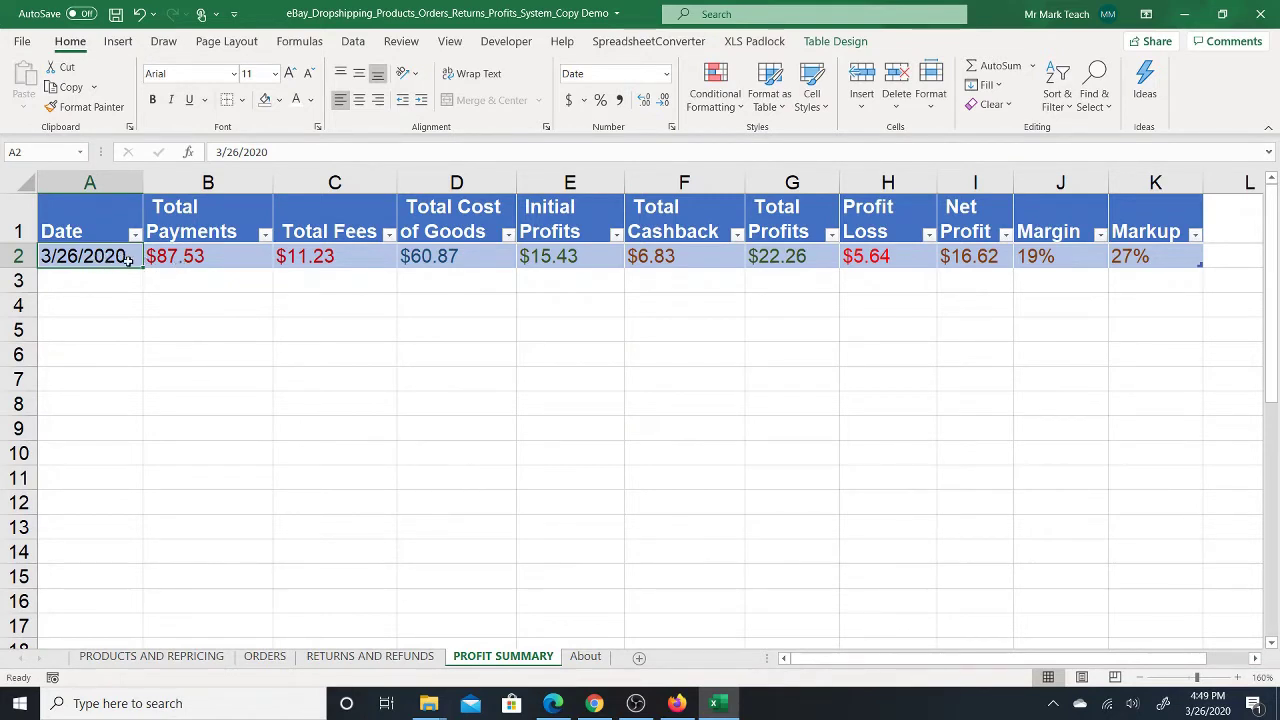
left_click(207, 257)
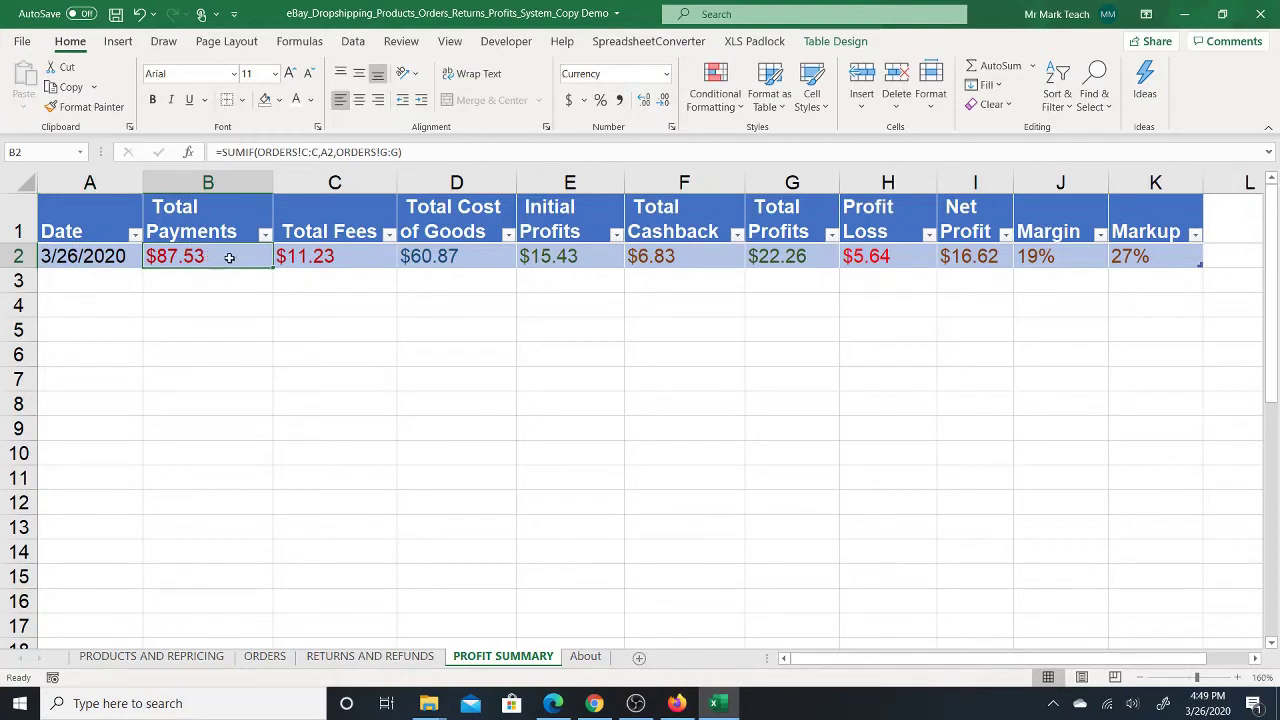
left_click(324, 257)
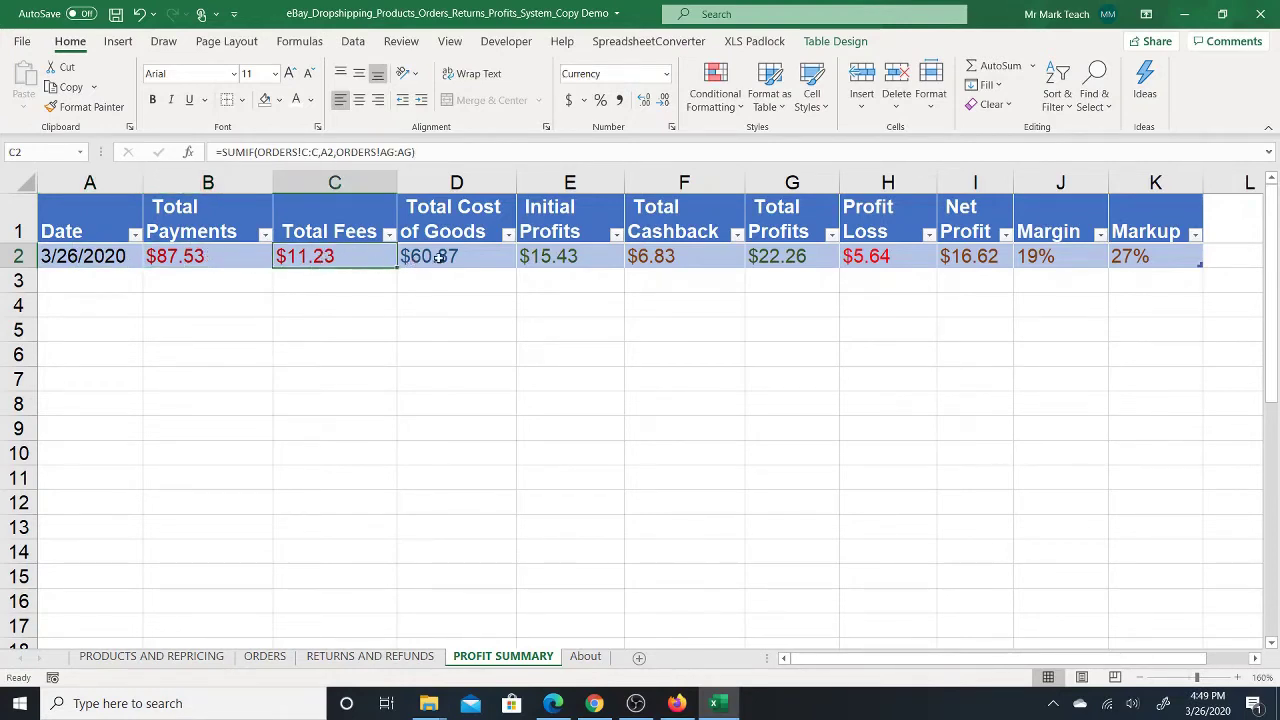
left_click(439, 257)
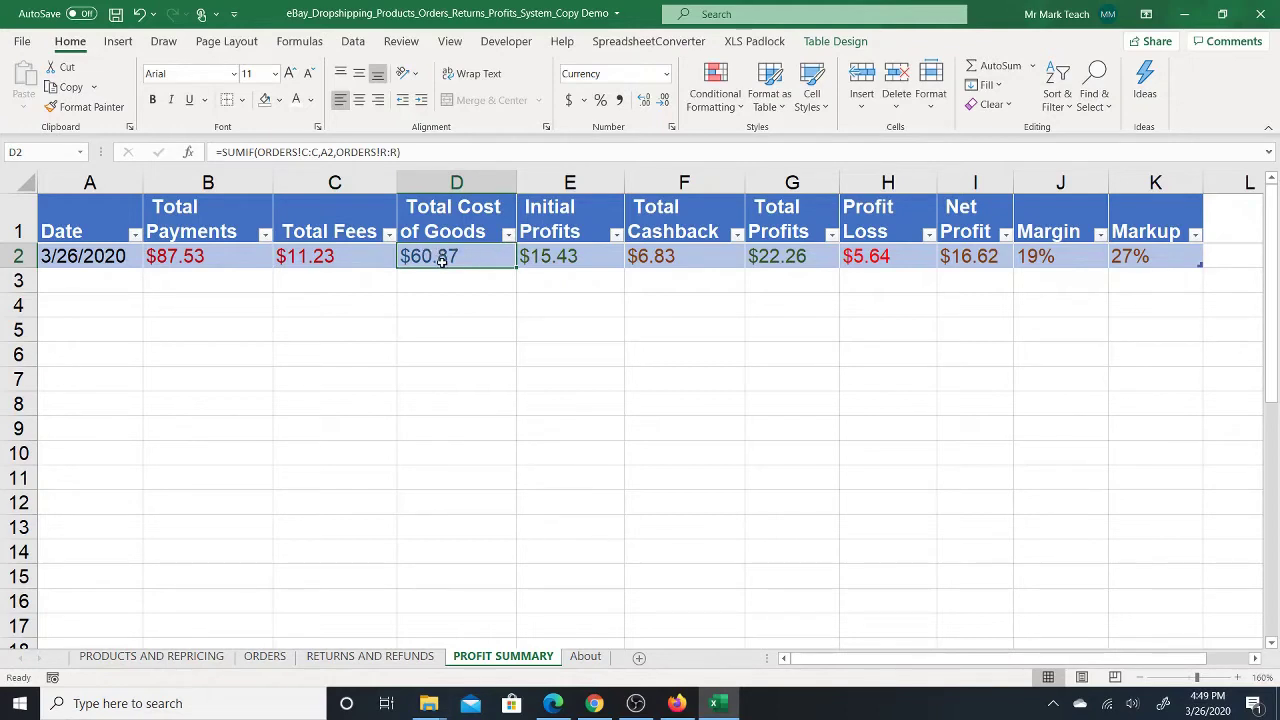
left_click(576, 259)
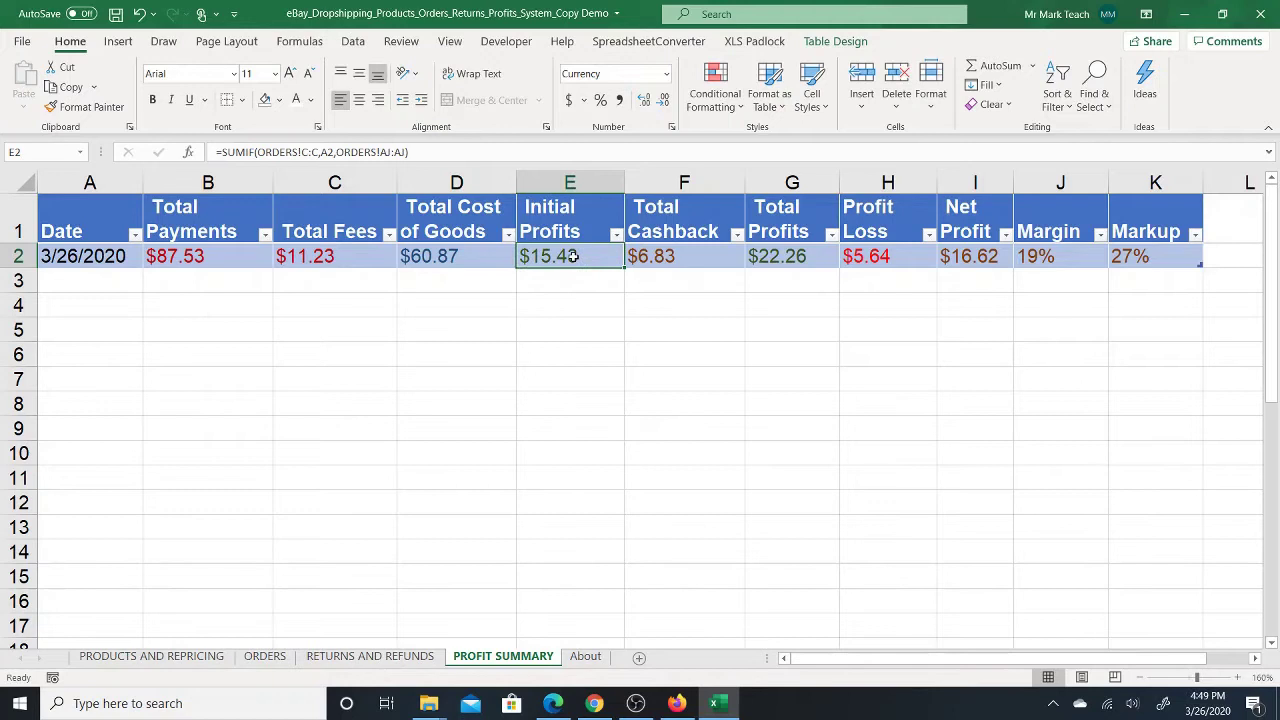
left_click(676, 253)
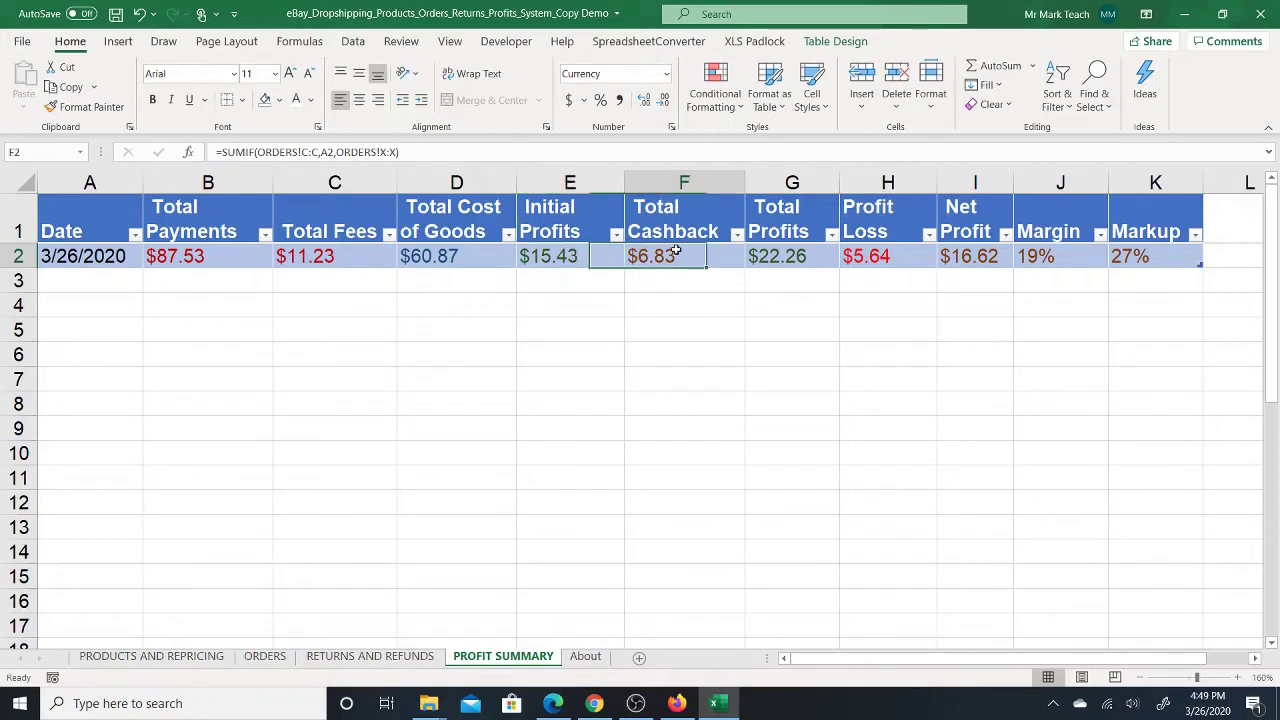
left_click(773, 256)
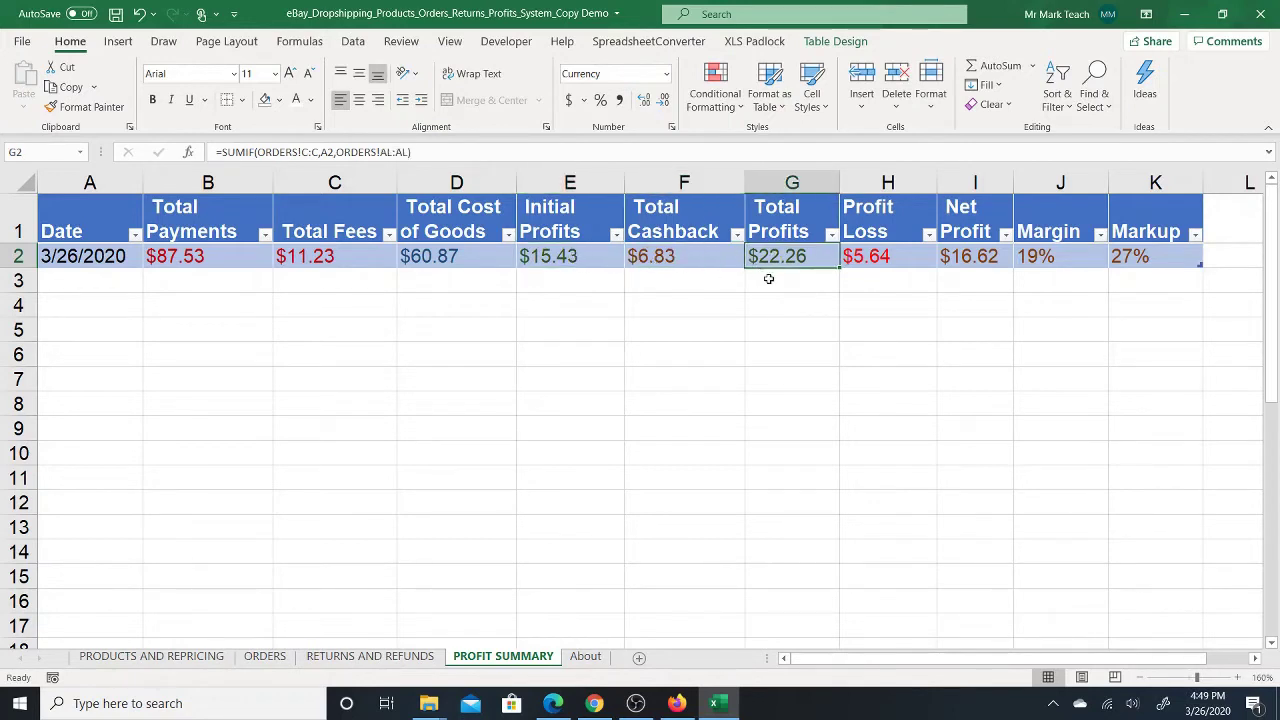
left_click(869, 258)
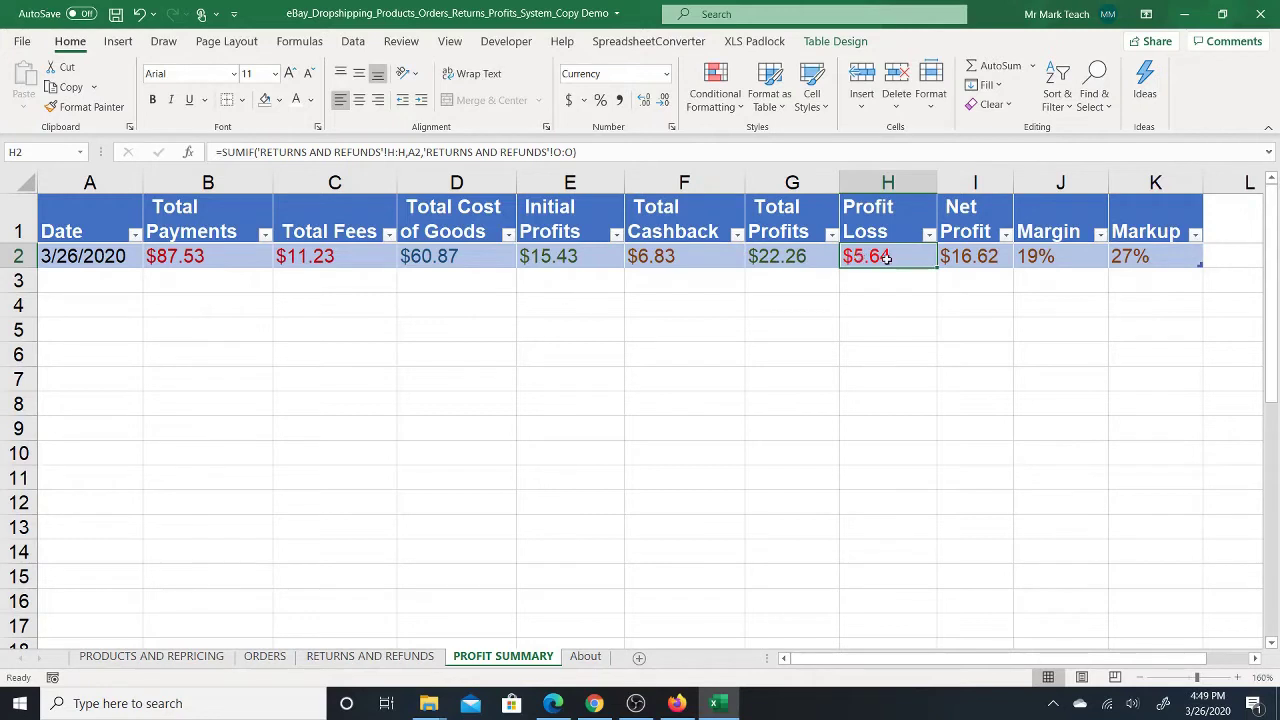
left_click(961, 258)
left_click(766, 258)
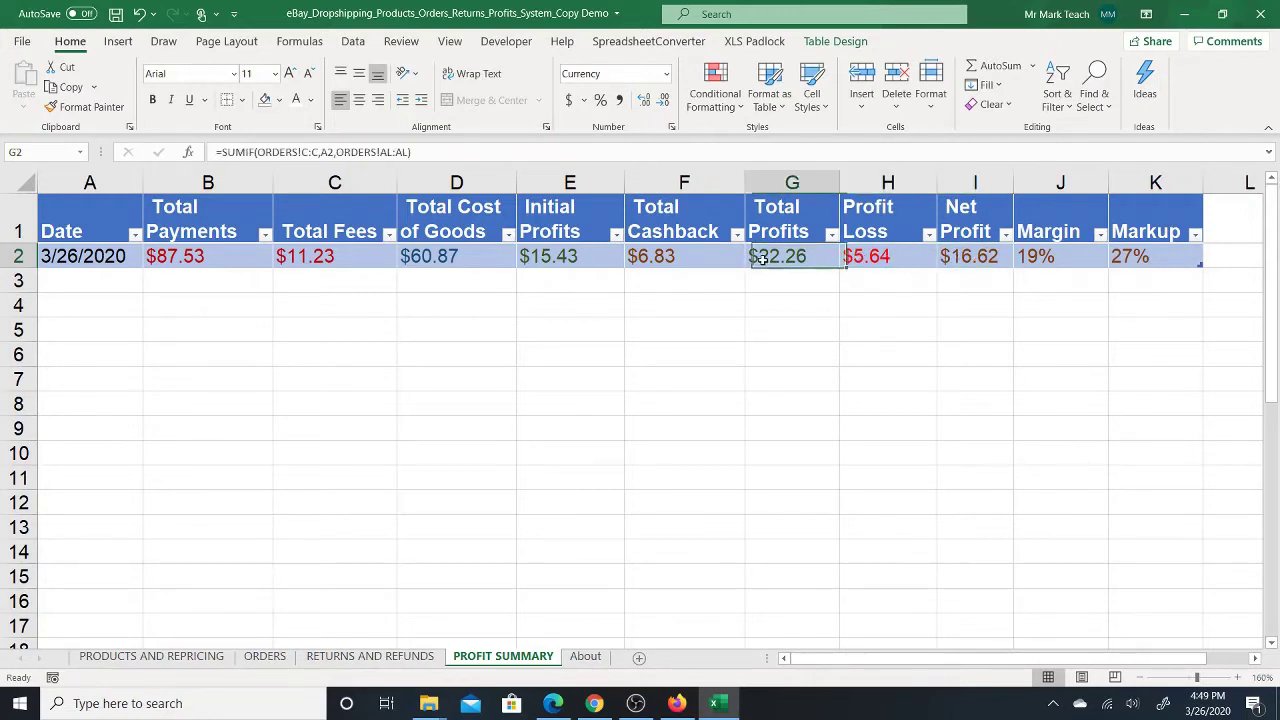
left_click(877, 258)
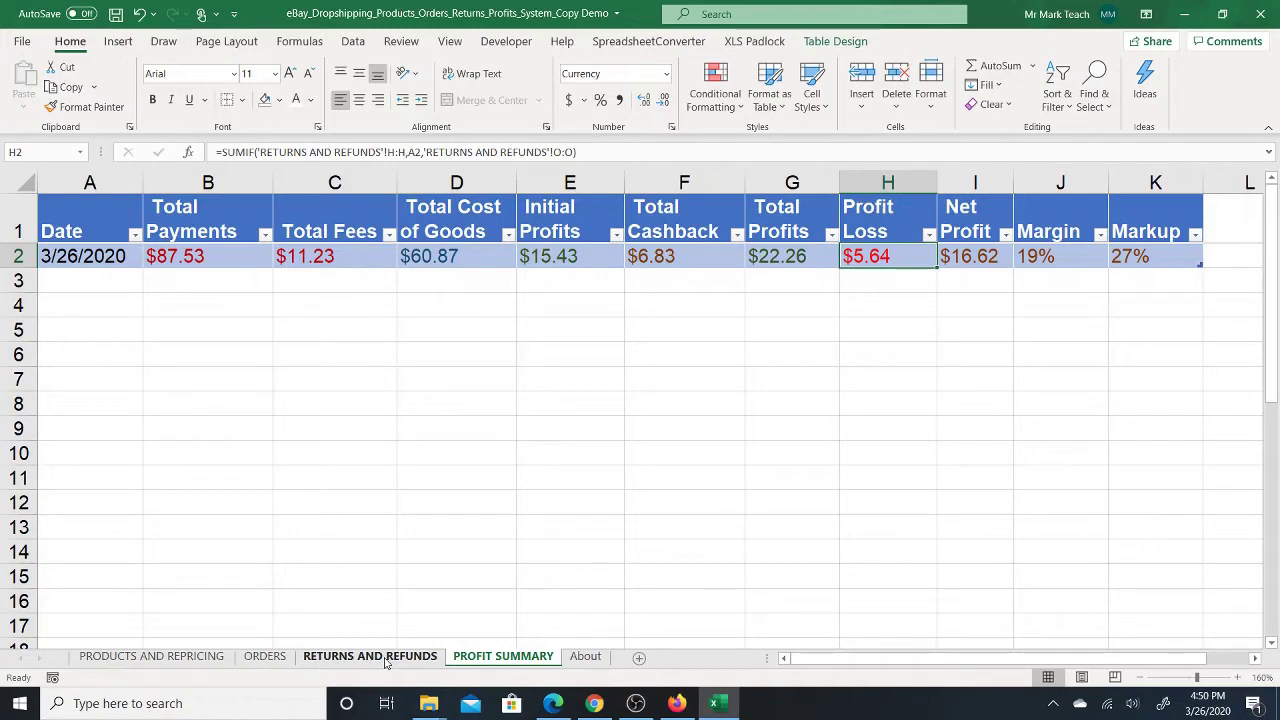
left_click(82, 256)
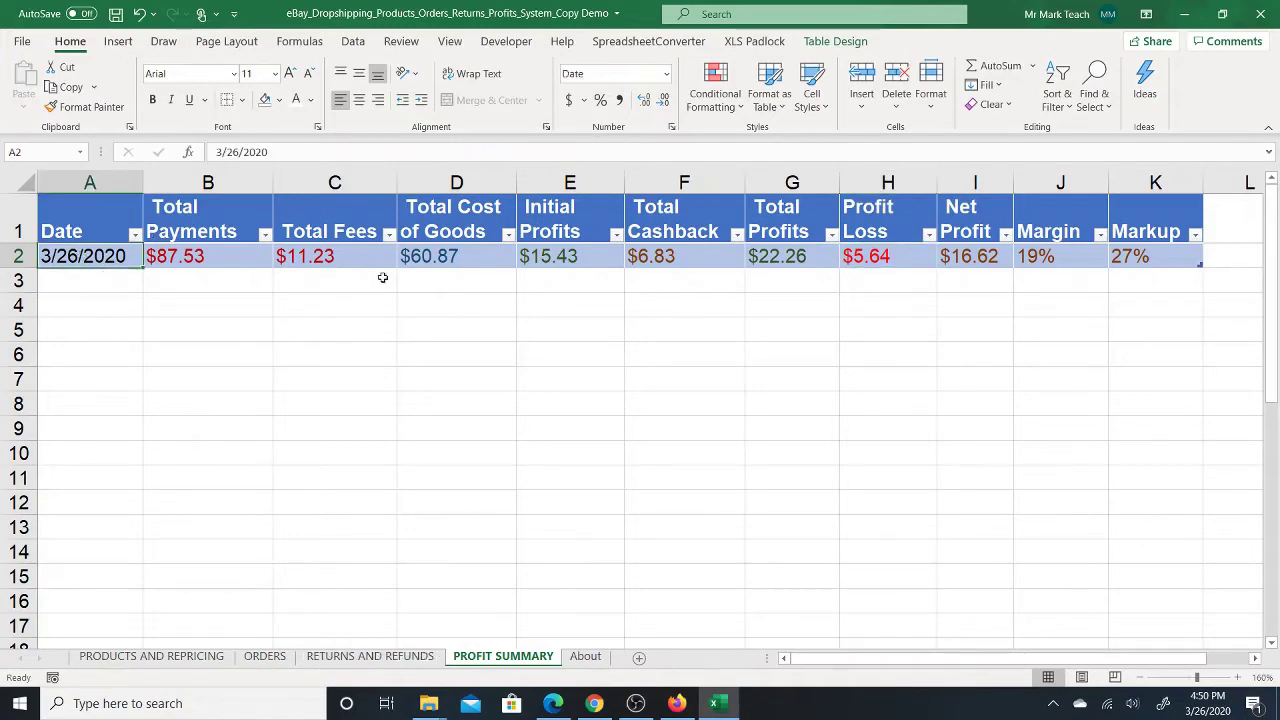
- On RETURNS AND REFUNDS, compare the first return's Date Requested with its Buyer Refund Date
left_click(880, 258)
left_click(398, 660)
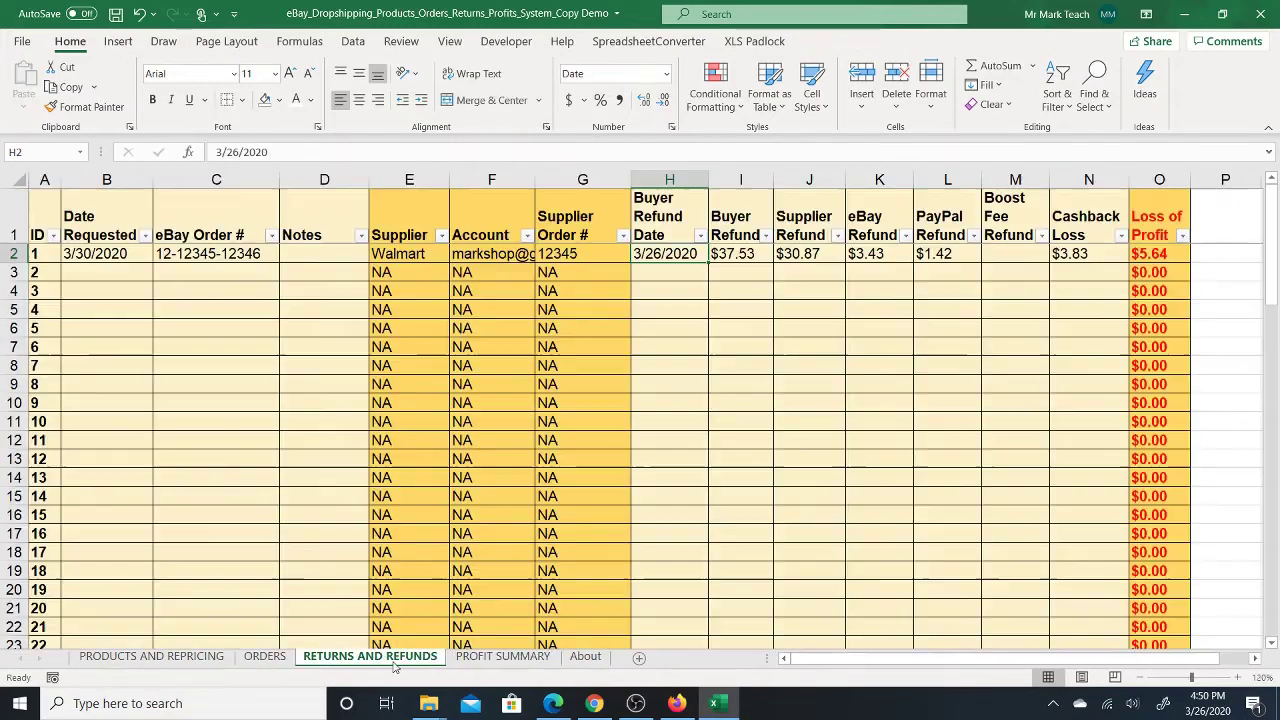
left_click(114, 262)
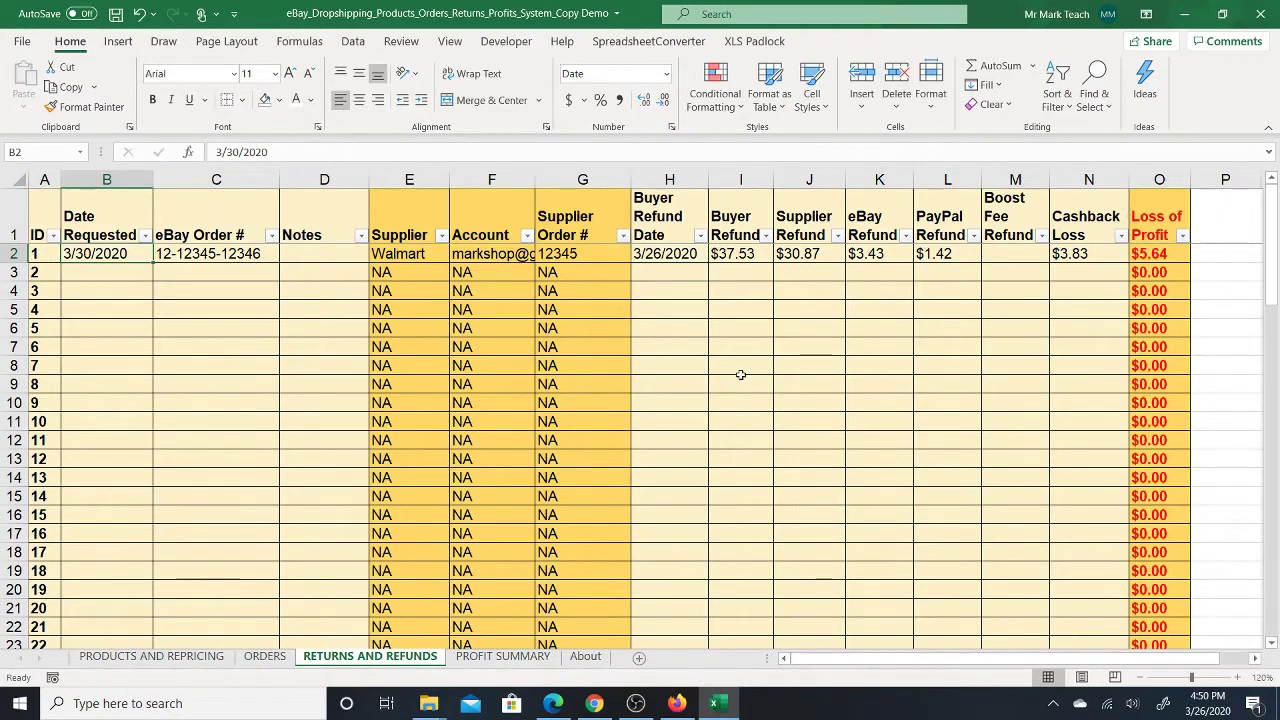
left_click(677, 256)
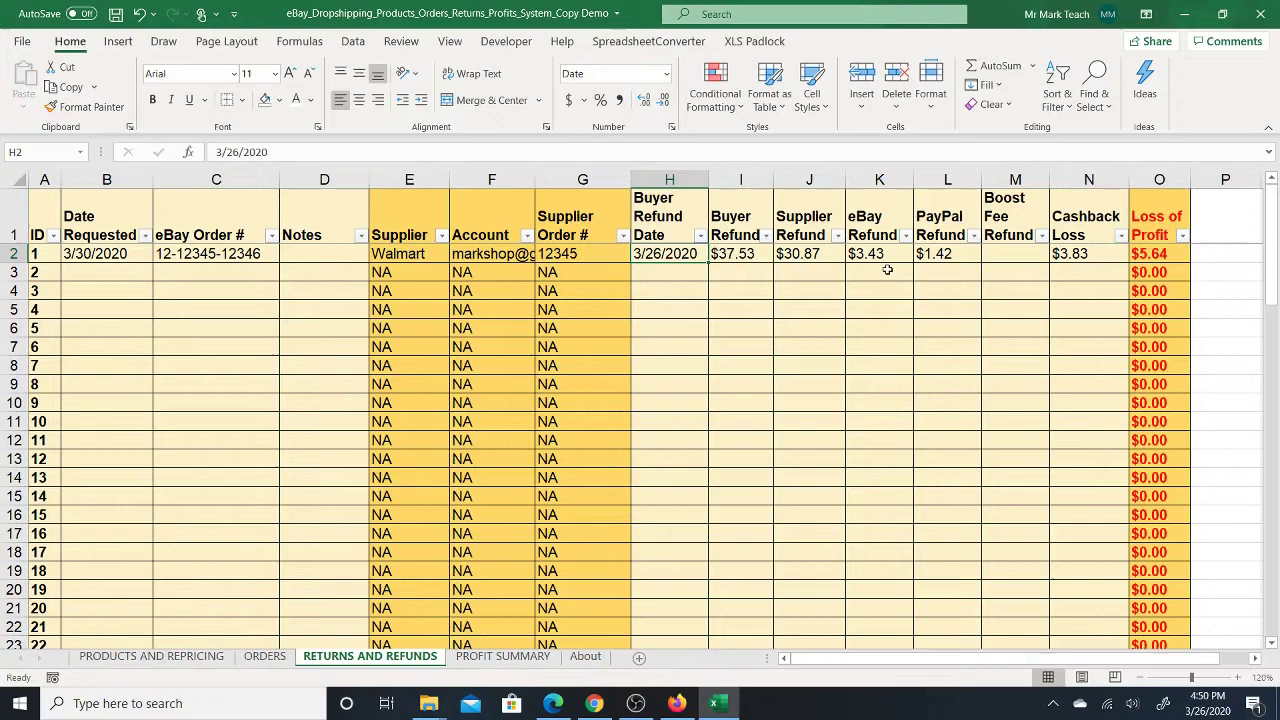
- Change the first return's Date Requested from 3/30/2020 to 3/26/2020
left_click(136, 257)
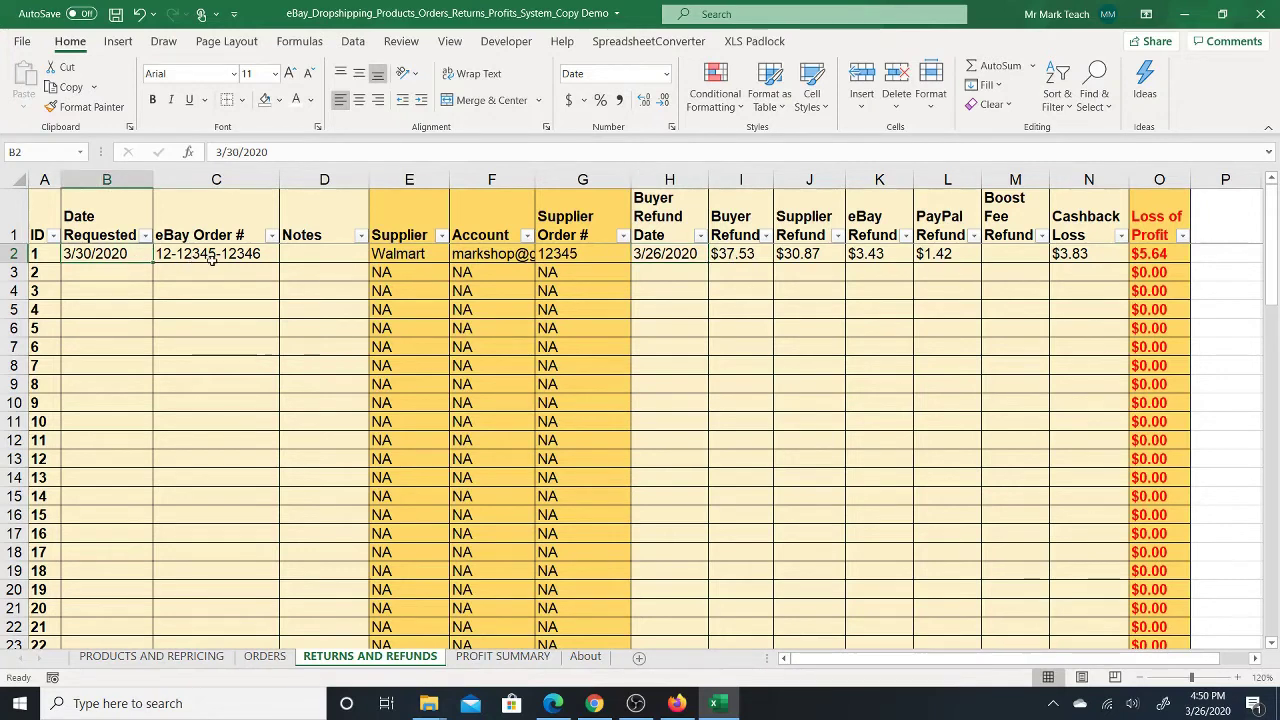
type("3/26")
left_click(157, 283)
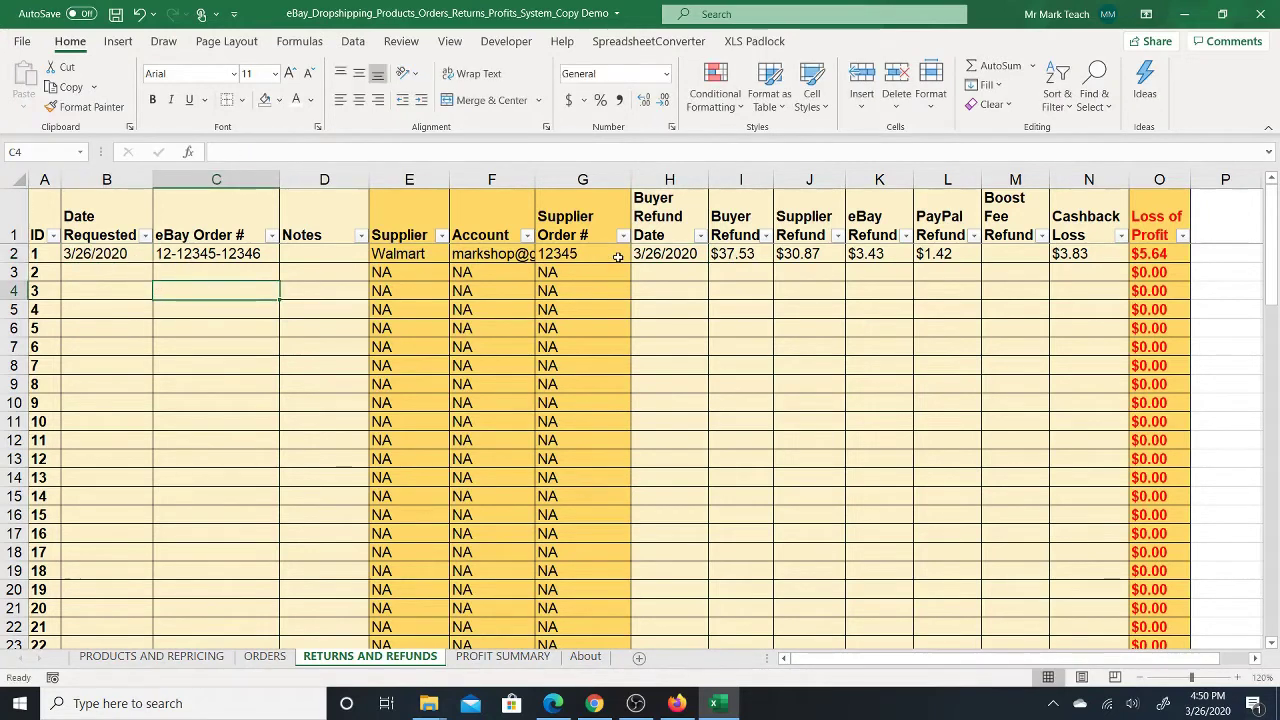
left_click(700, 258)
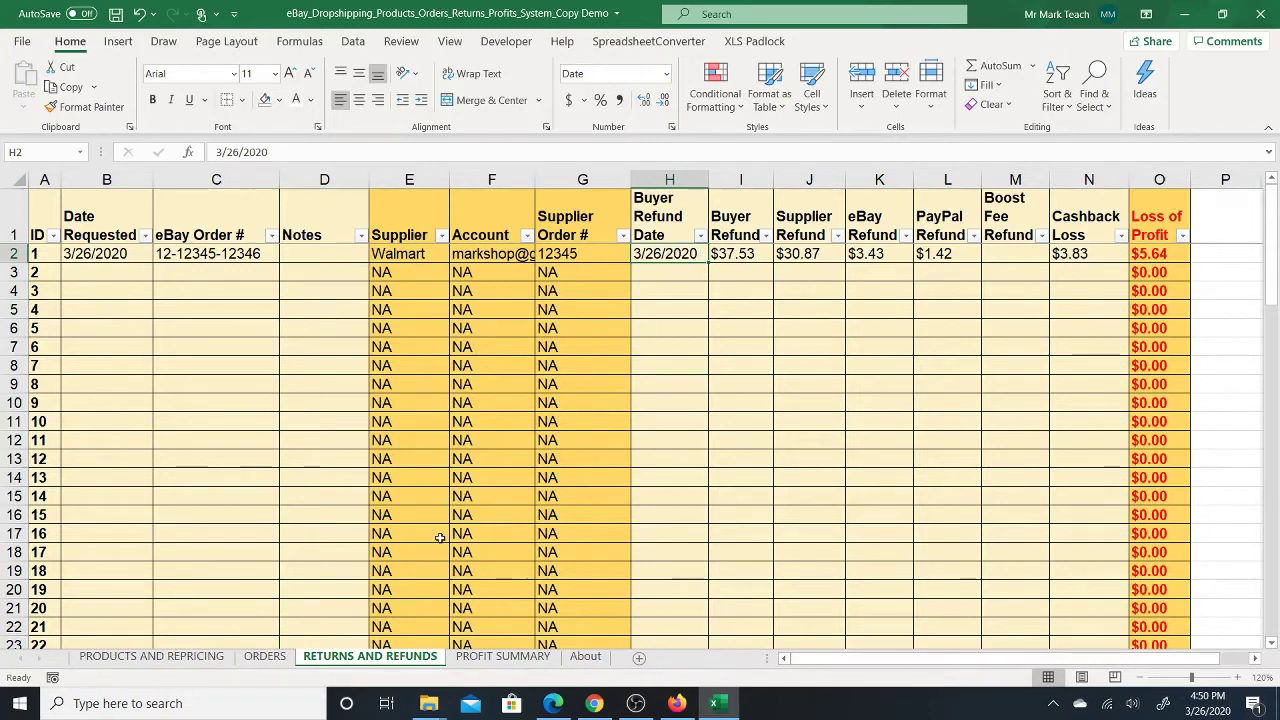
left_click(488, 660)
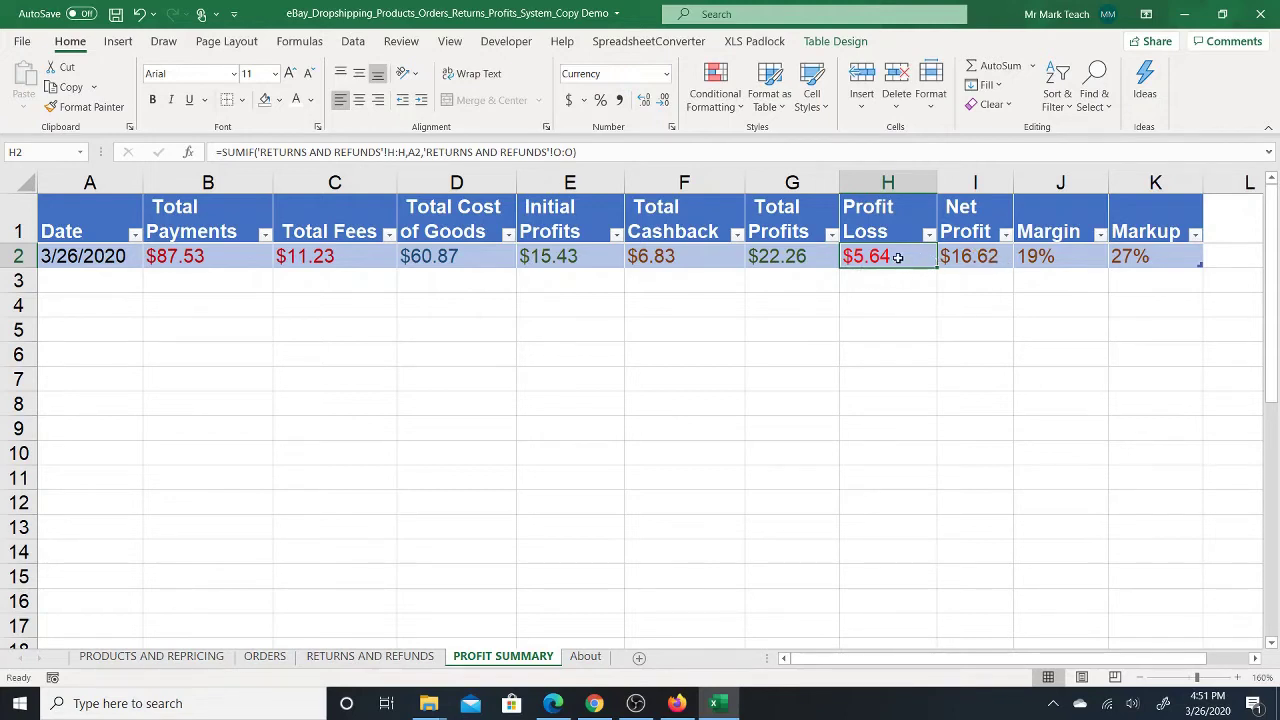
left_click(980, 259)
left_click(1052, 259)
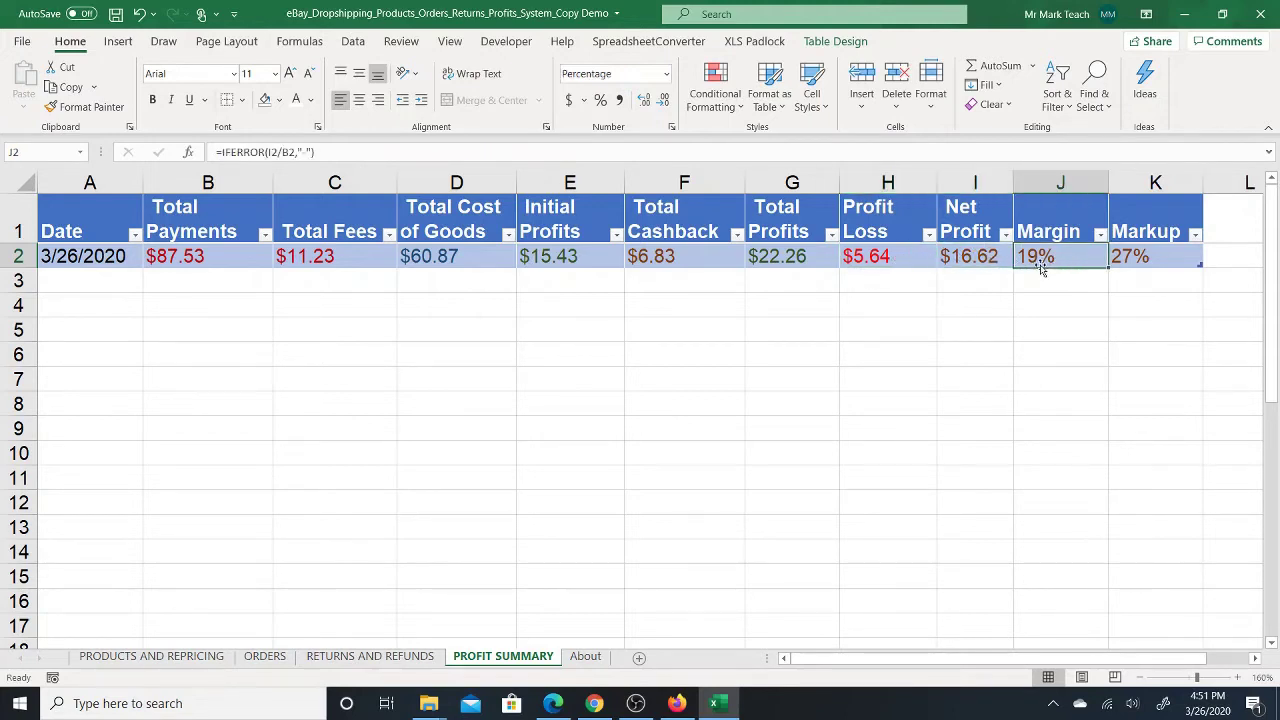
left_click(1150, 256)
left_click(1045, 255)
left_click(1150, 257)
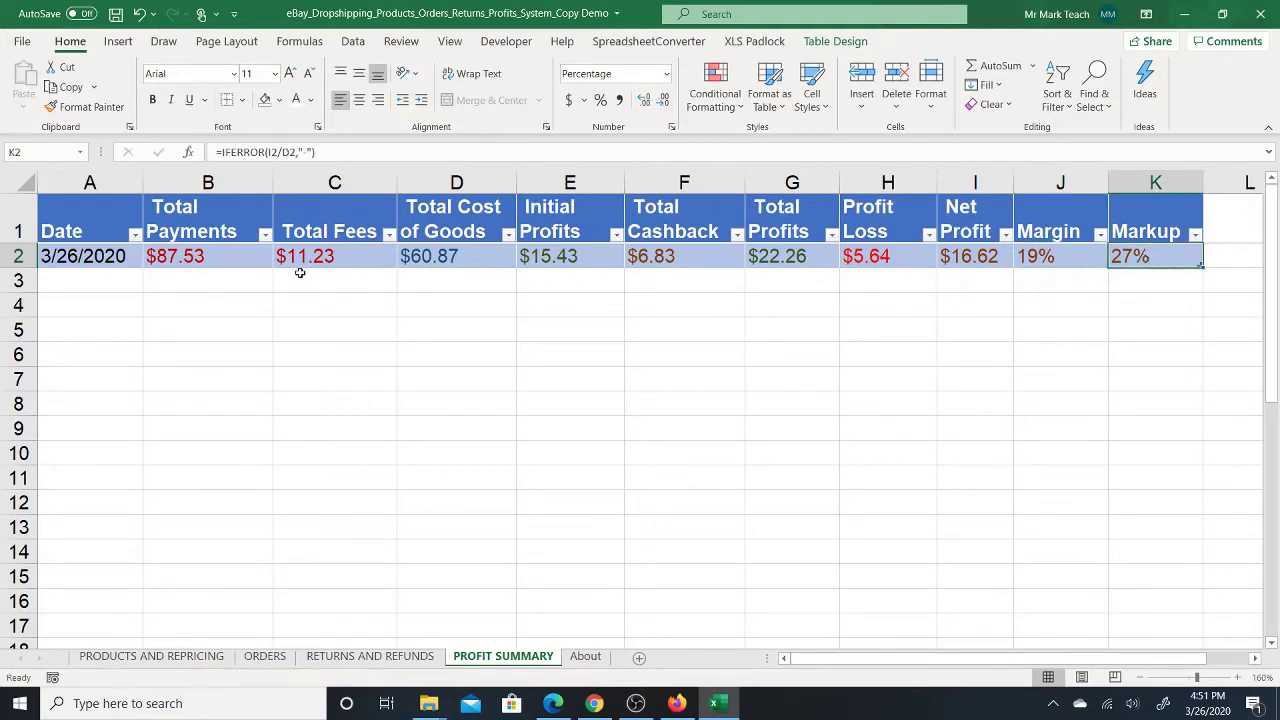
- Enter 3/27 in A3 so the table gains a second row with $0.00 totals
left_click(91, 286)
type("3")
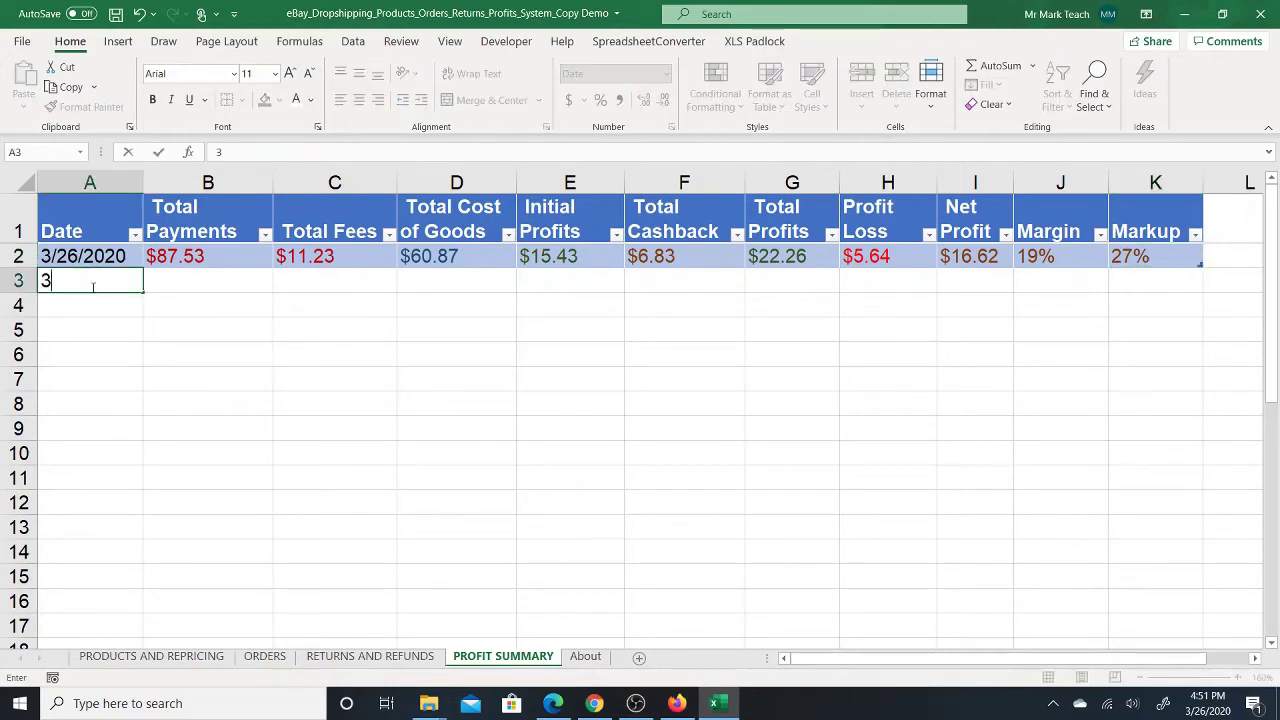
type("/27")
left_click(138, 346)
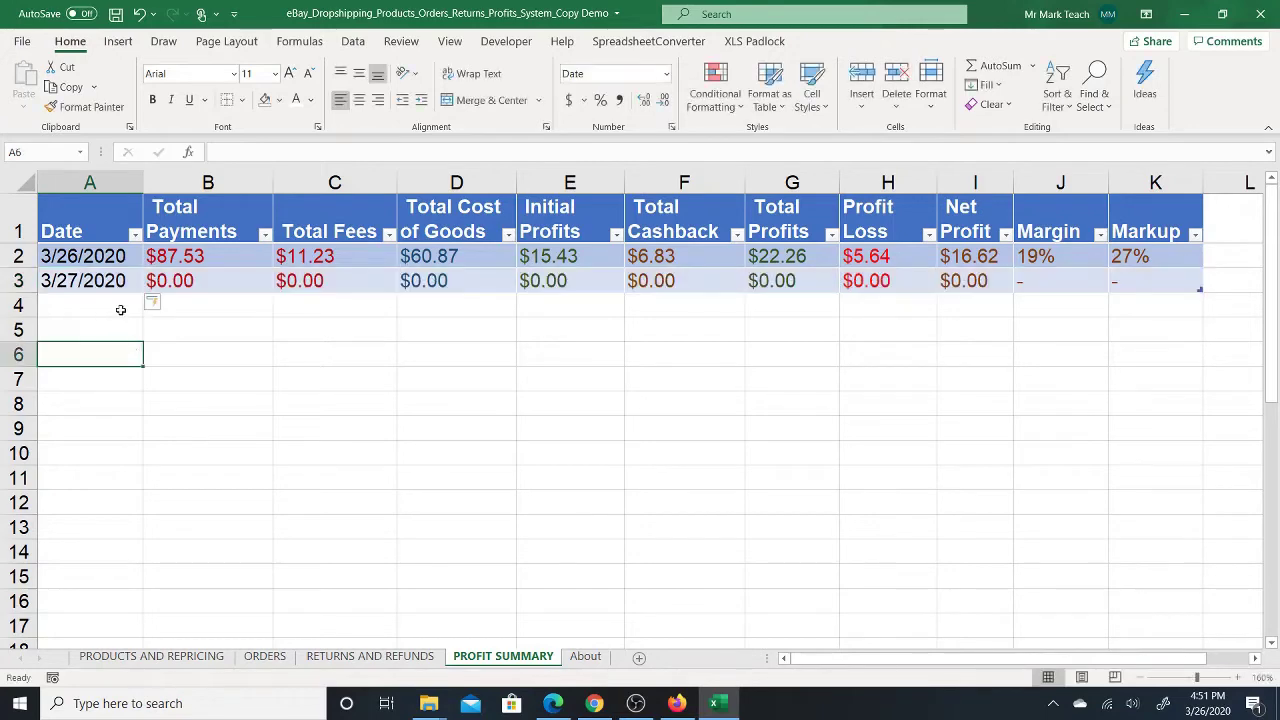
- Check the blank Date Sold cells C5:C13 on ORDERS, then review row 3's Total Payments formula
left_click(265, 656)
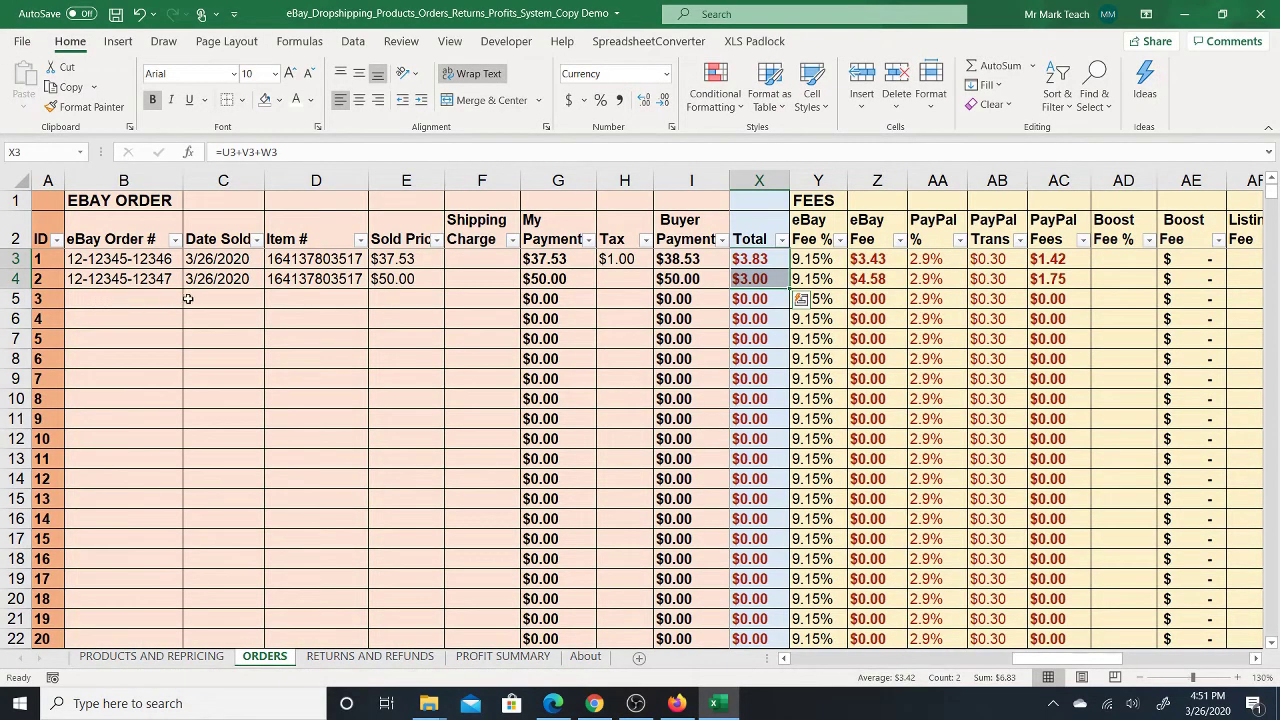
left_click_drag(215, 301, 223, 455)
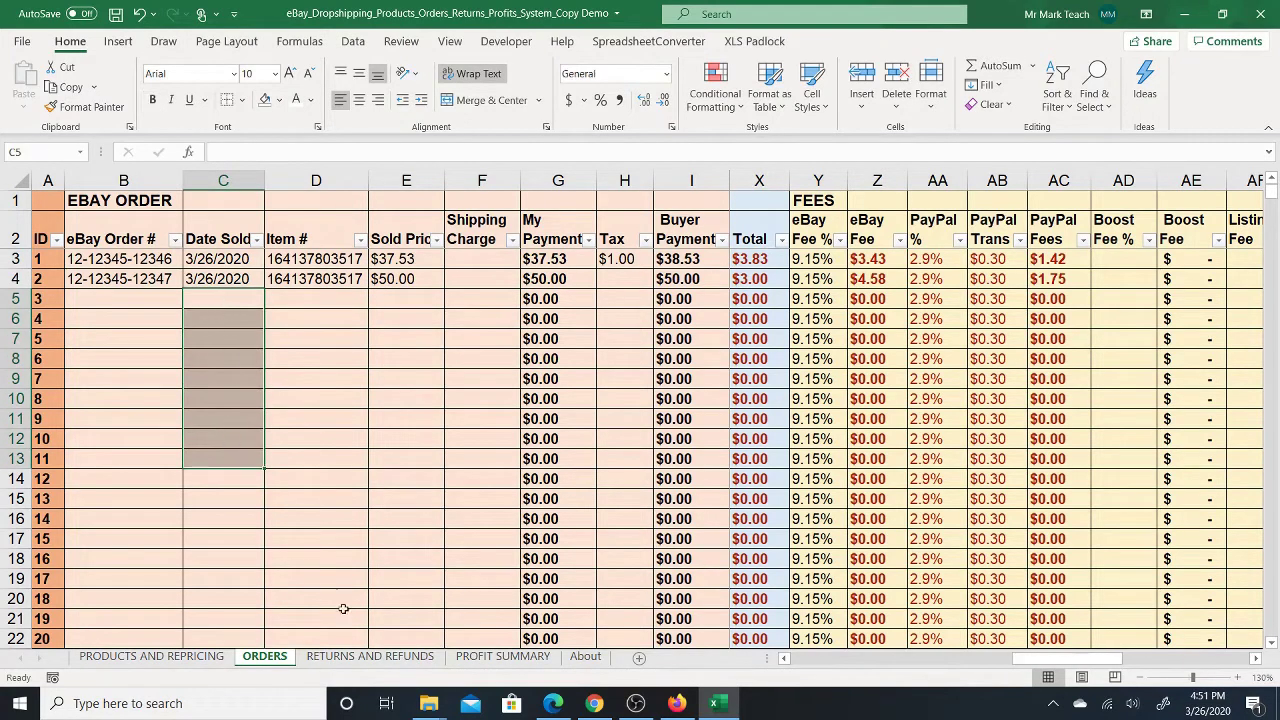
left_click_drag(229, 300, 237, 462)
left_click(505, 660)
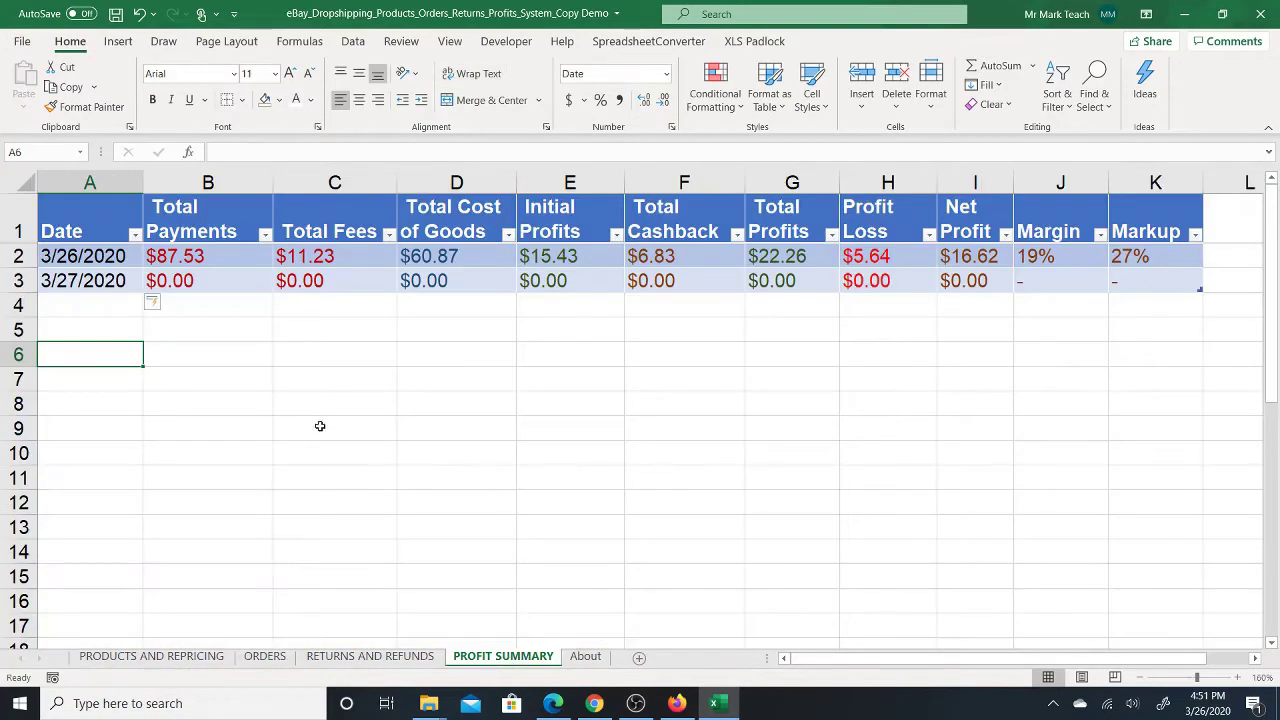
left_click(216, 283)
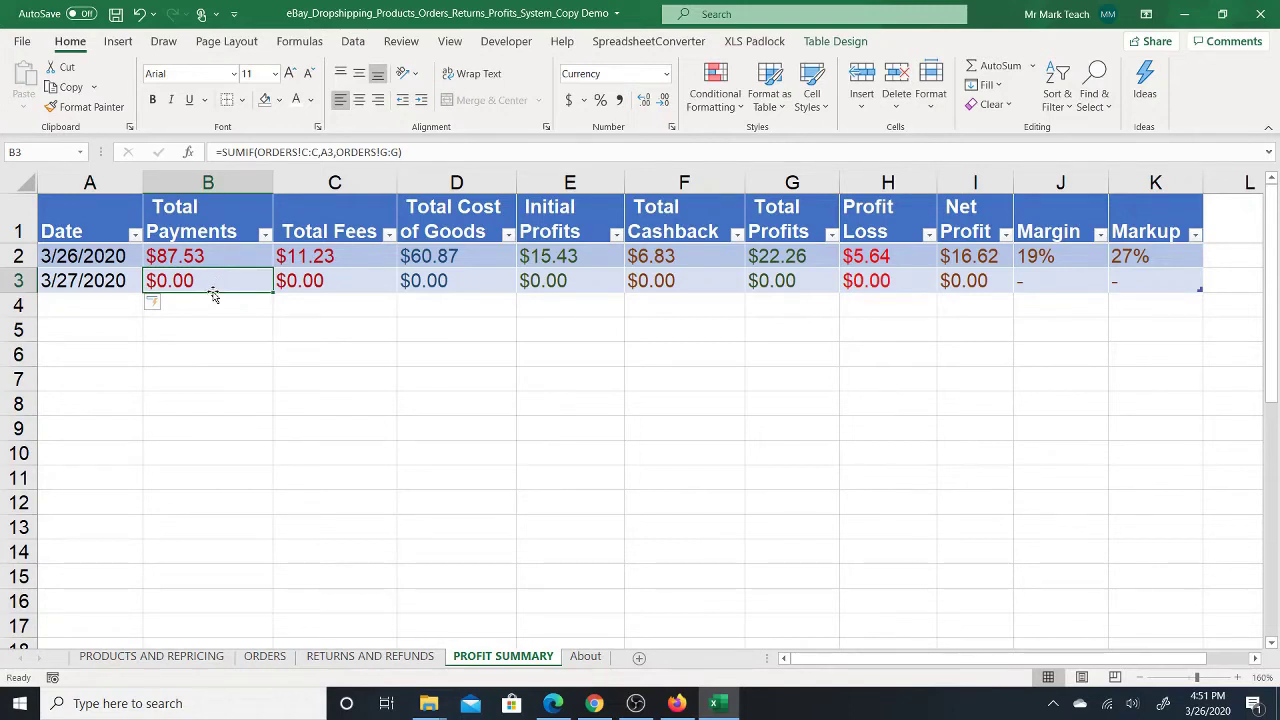
- Fill the daily dates down from 3/27/2020 to 4/7/2020 in row 14
left_click(118, 281)
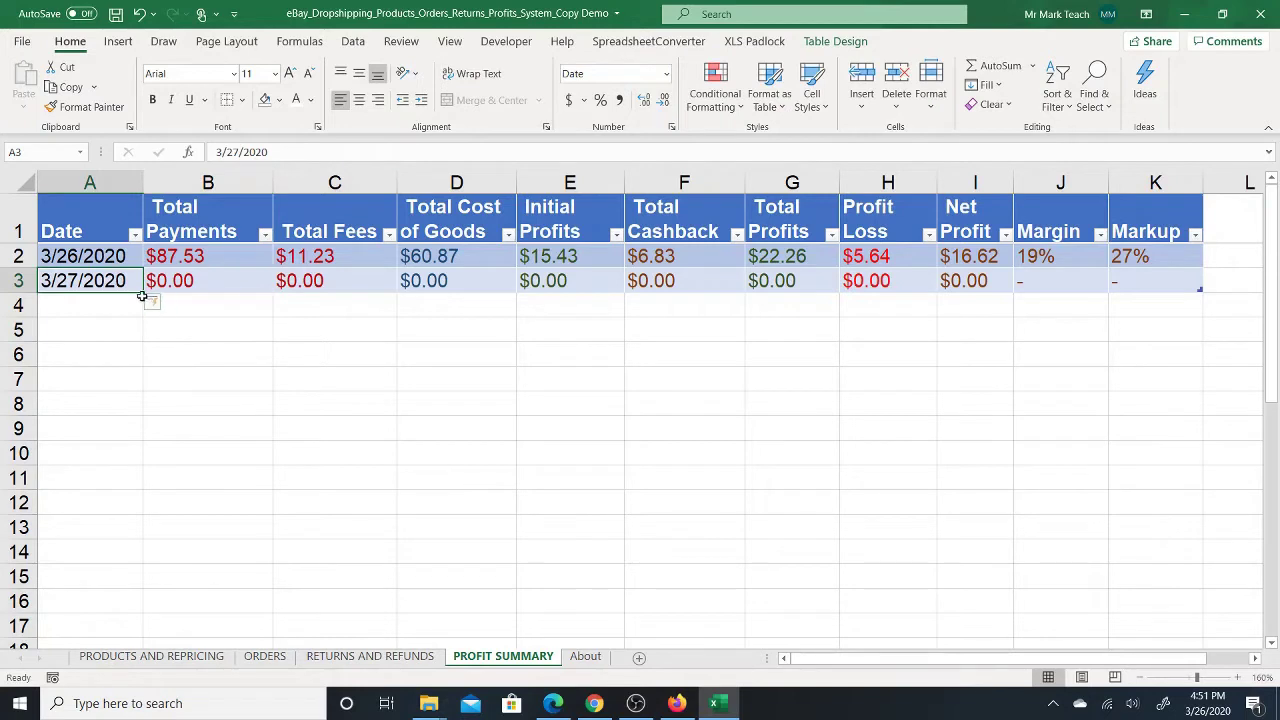
mouse_move(142, 292)
left_mouse_down()
mouse_move(127, 412)
mouse_move(135, 311)
left_mouse_up()
left_click_drag(143, 291, 134, 459)
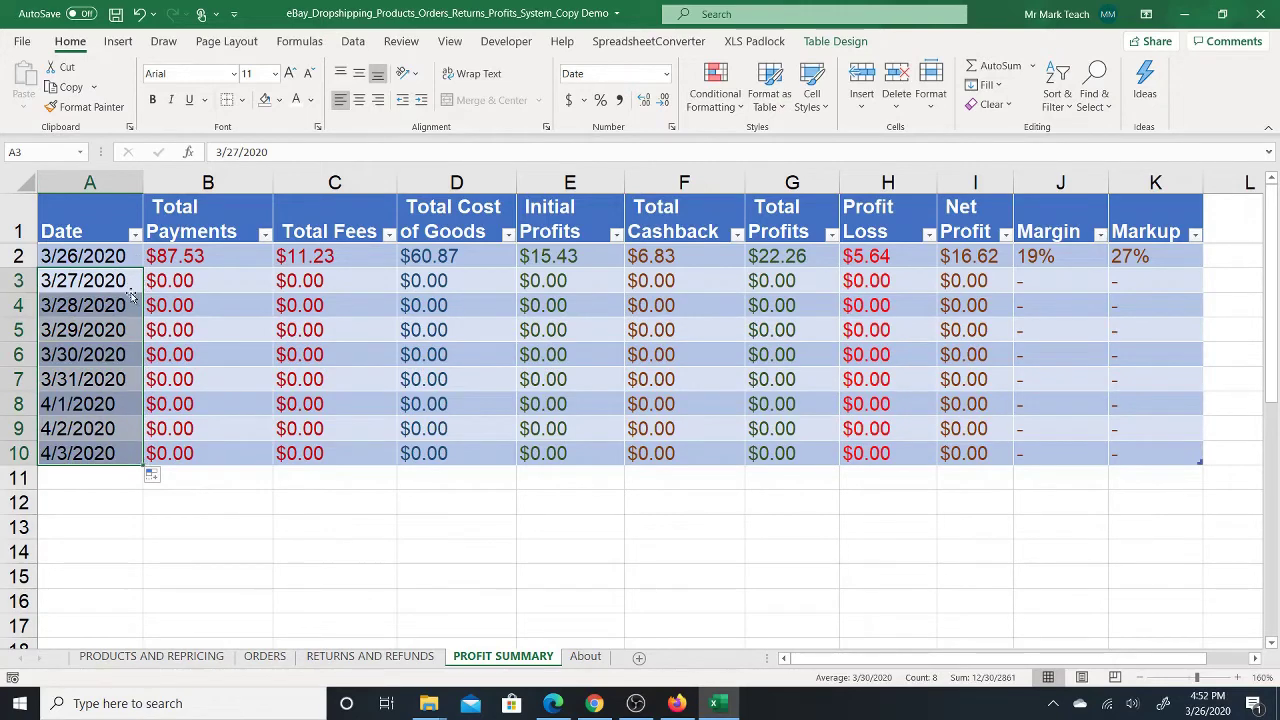
left_click_drag(147, 466, 140, 557)
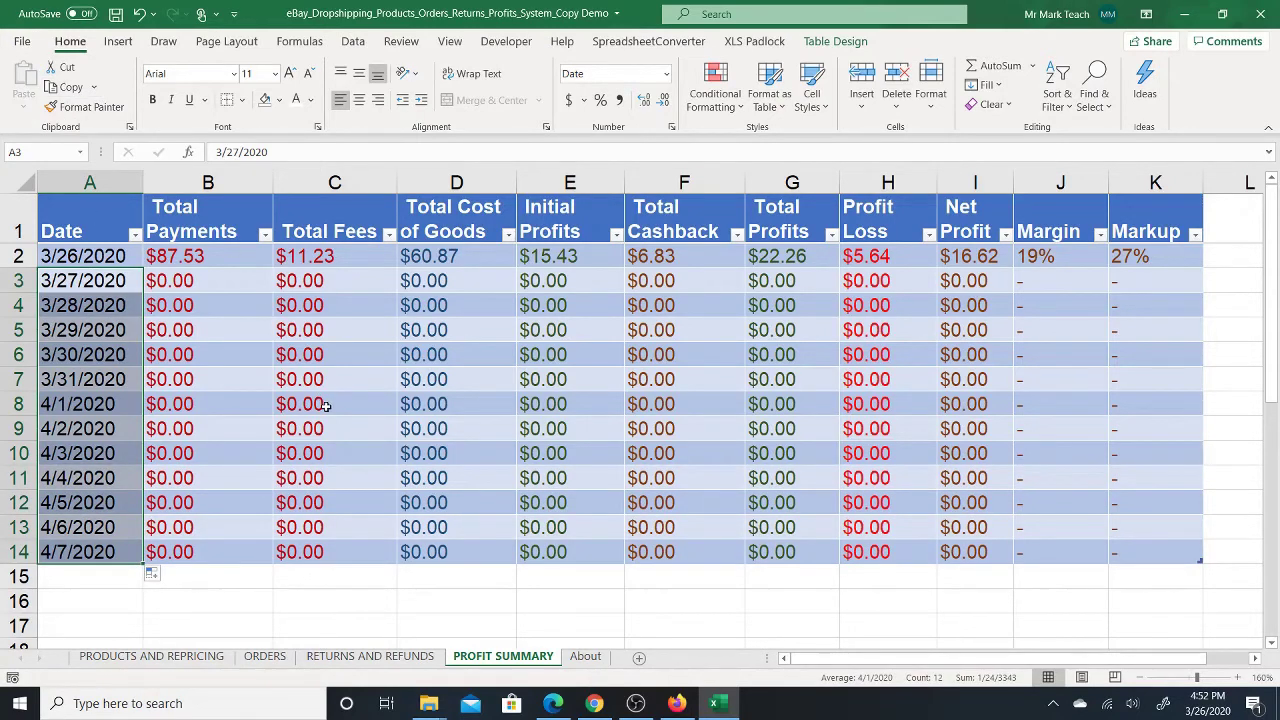
scroll(329, 408, "down", 2)
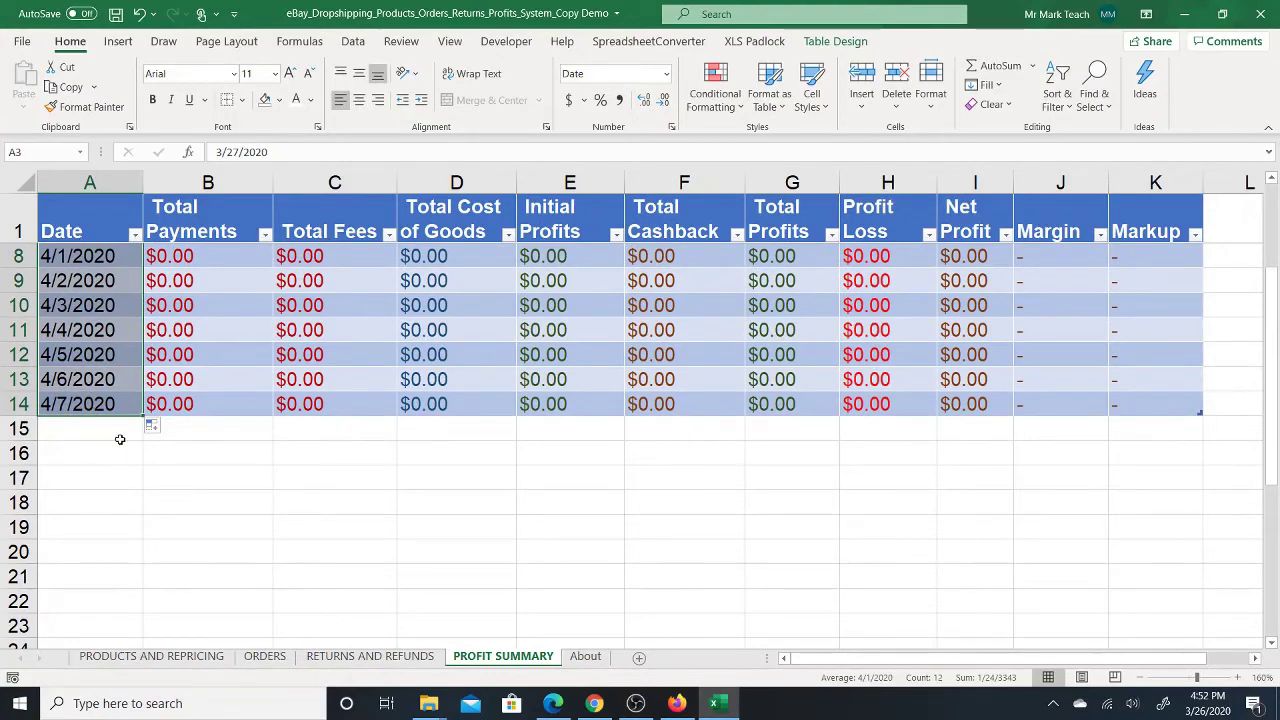
scroll(119, 439, "up", 2)
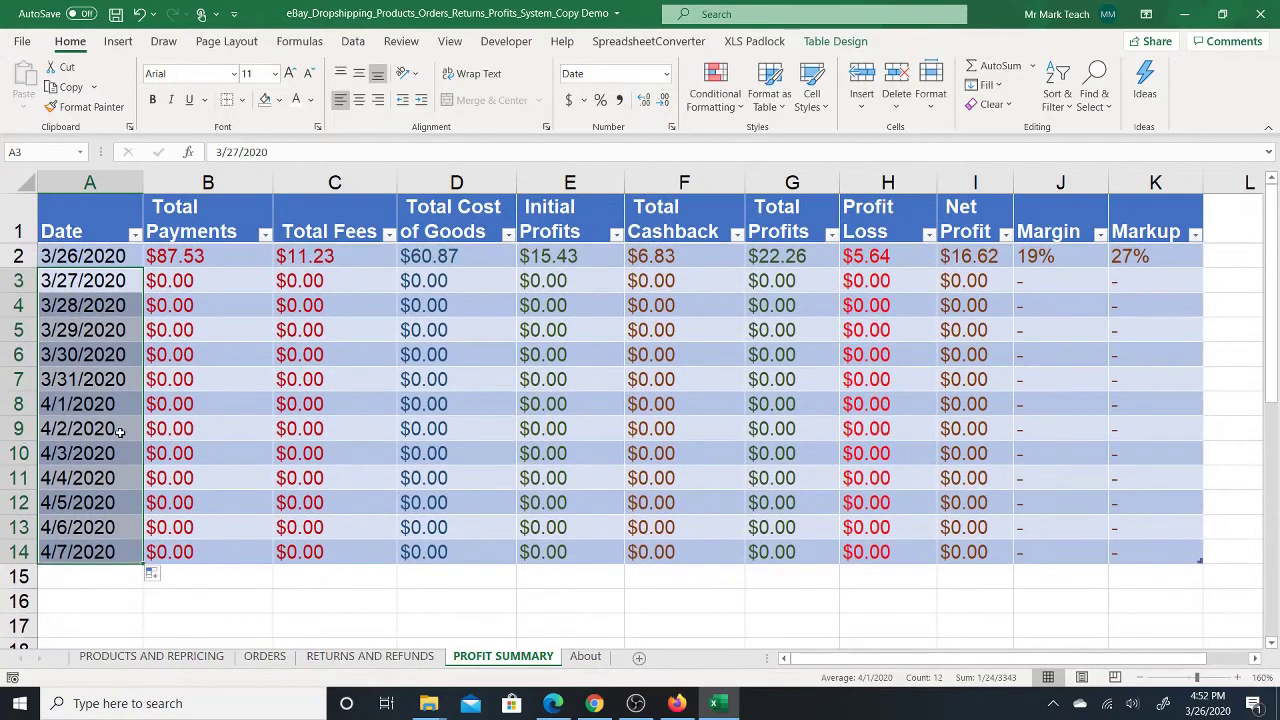
- Filter the Date column to March 2020 only and select the visible dates A2:A7
left_click(100, 256)
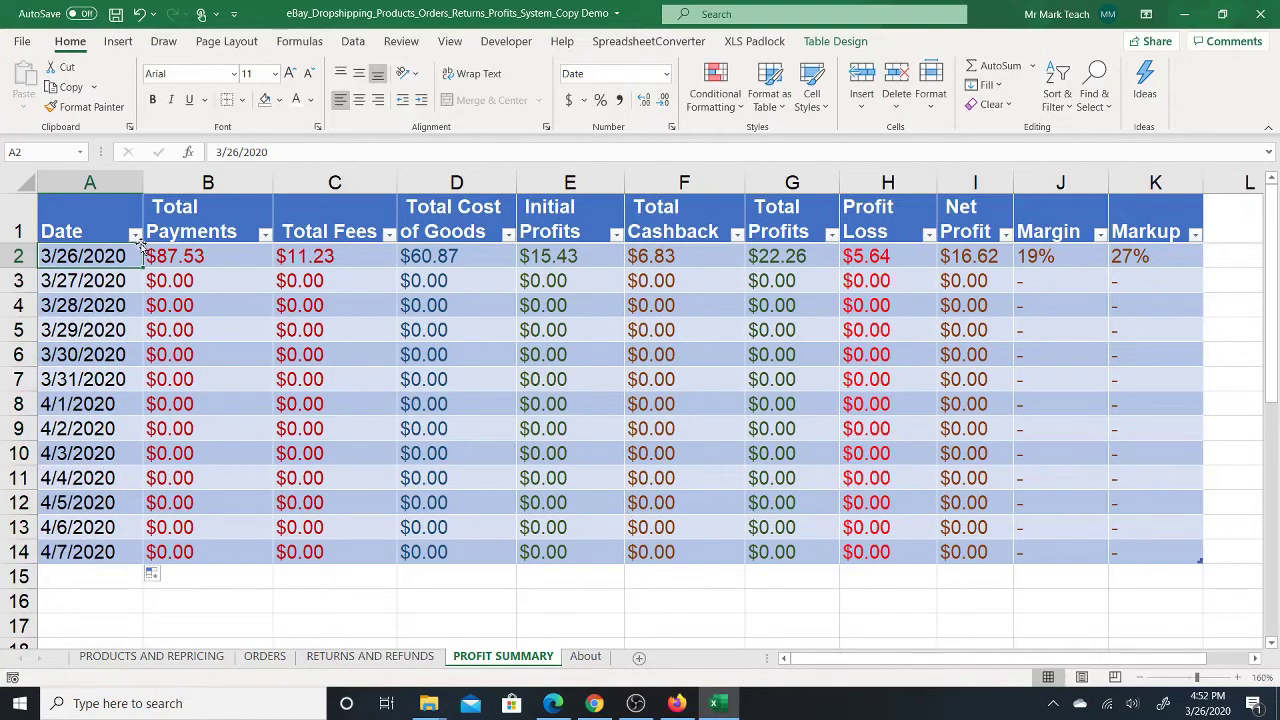
left_click(135, 235)
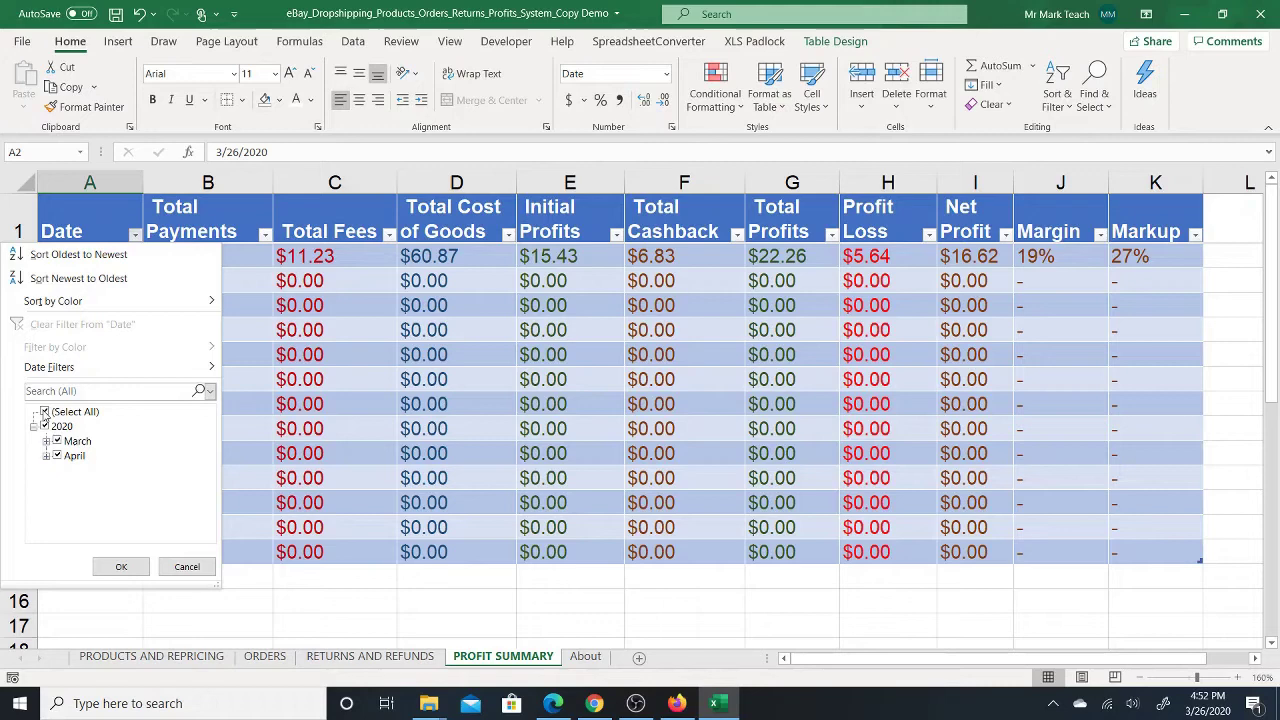
left_click(44, 412)
left_click(44, 412)
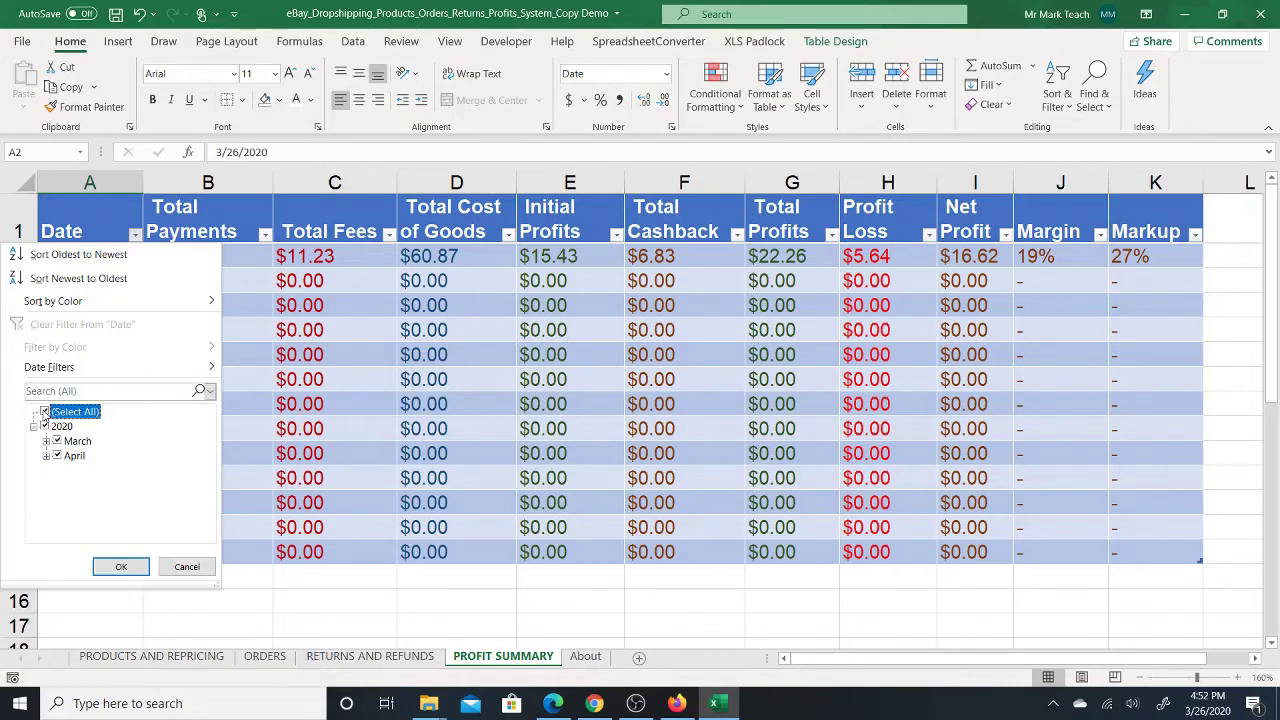
left_click(44, 412)
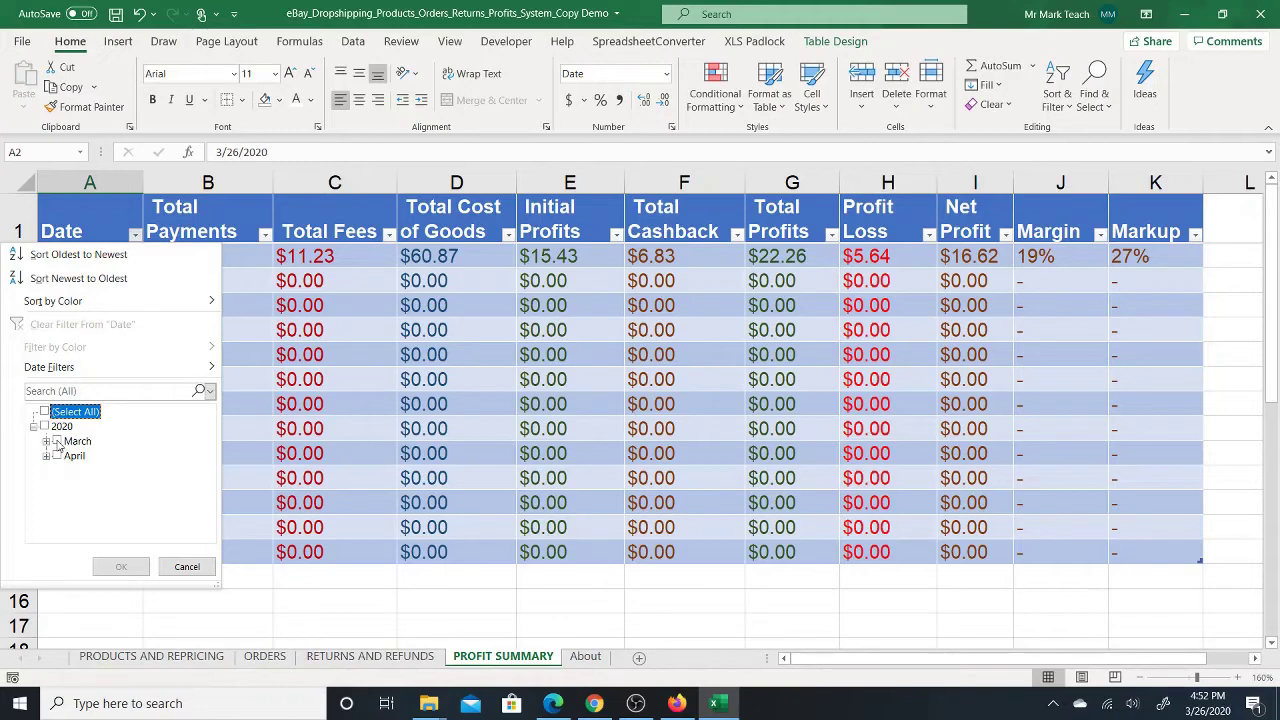
left_click(57, 442)
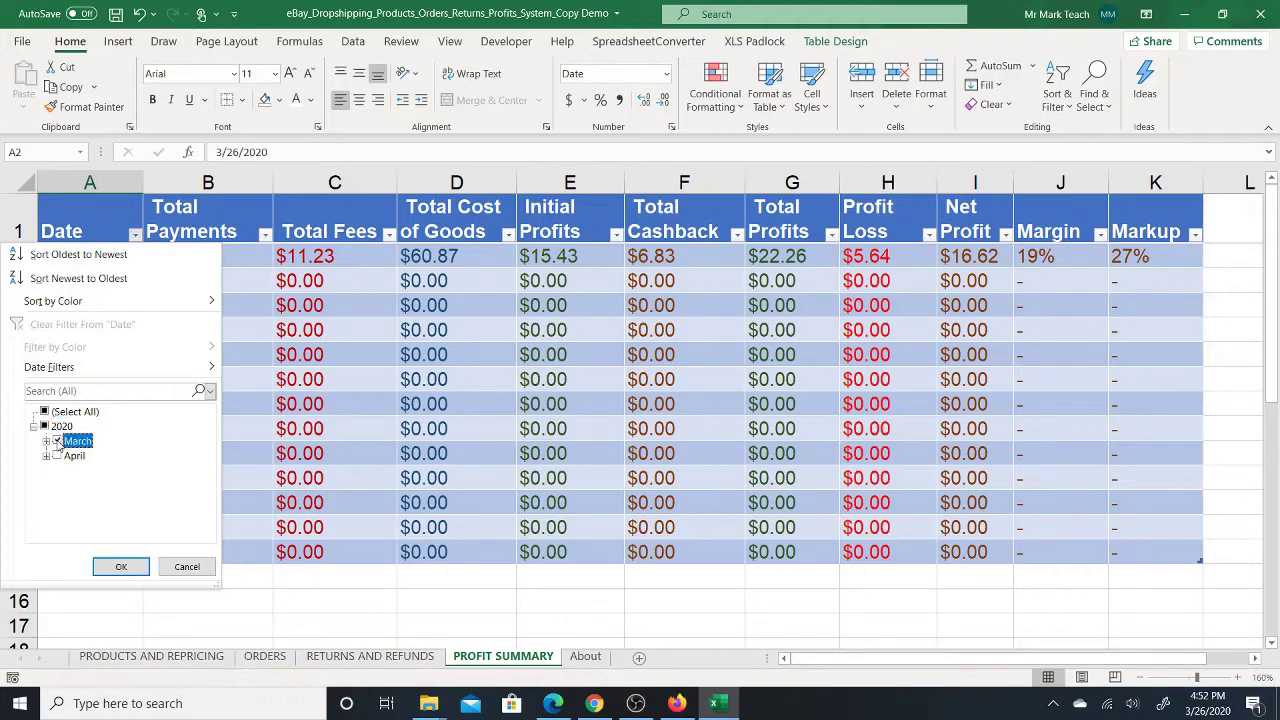
left_click(57, 442)
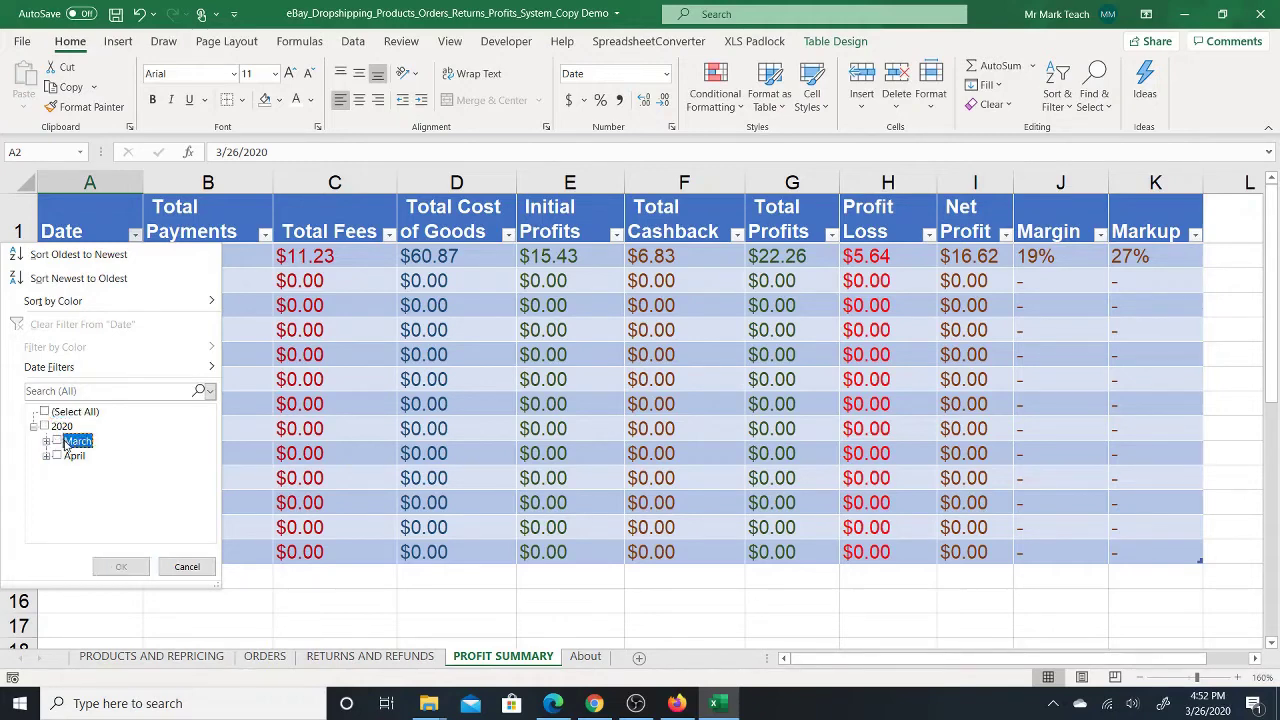
left_click(45, 428)
left_click(45, 411)
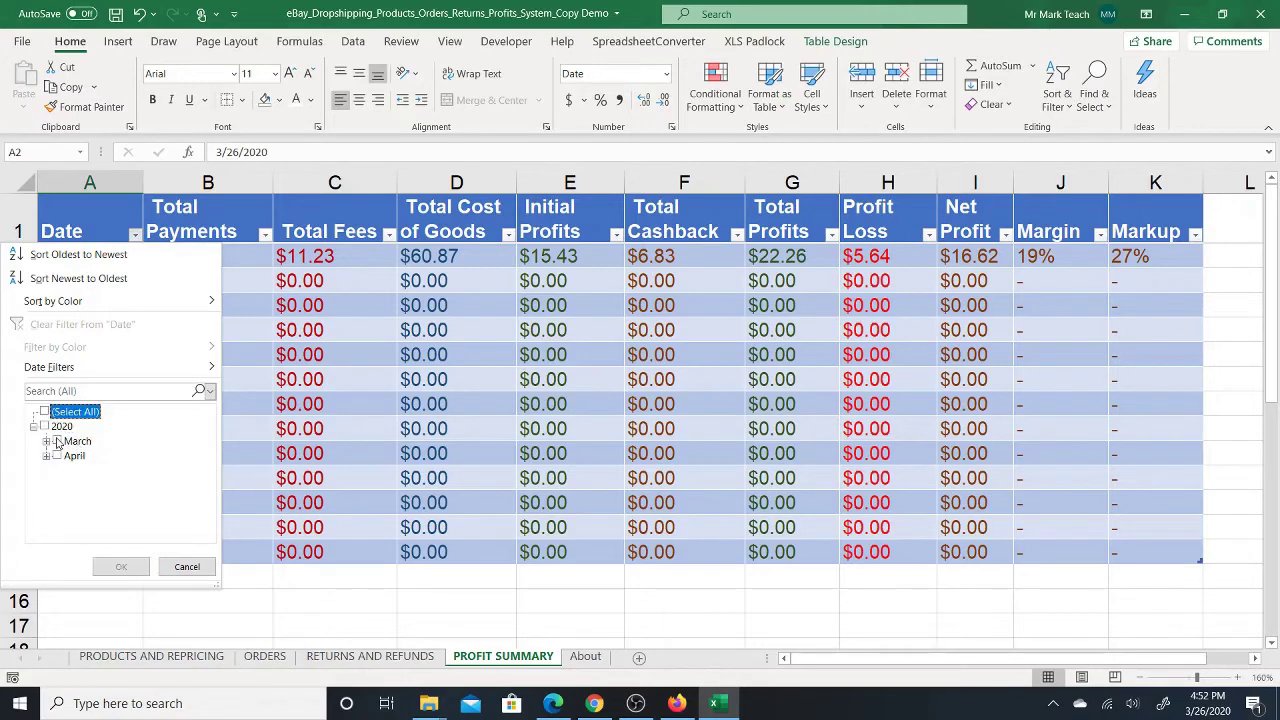
left_click(57, 441)
left_click(120, 567)
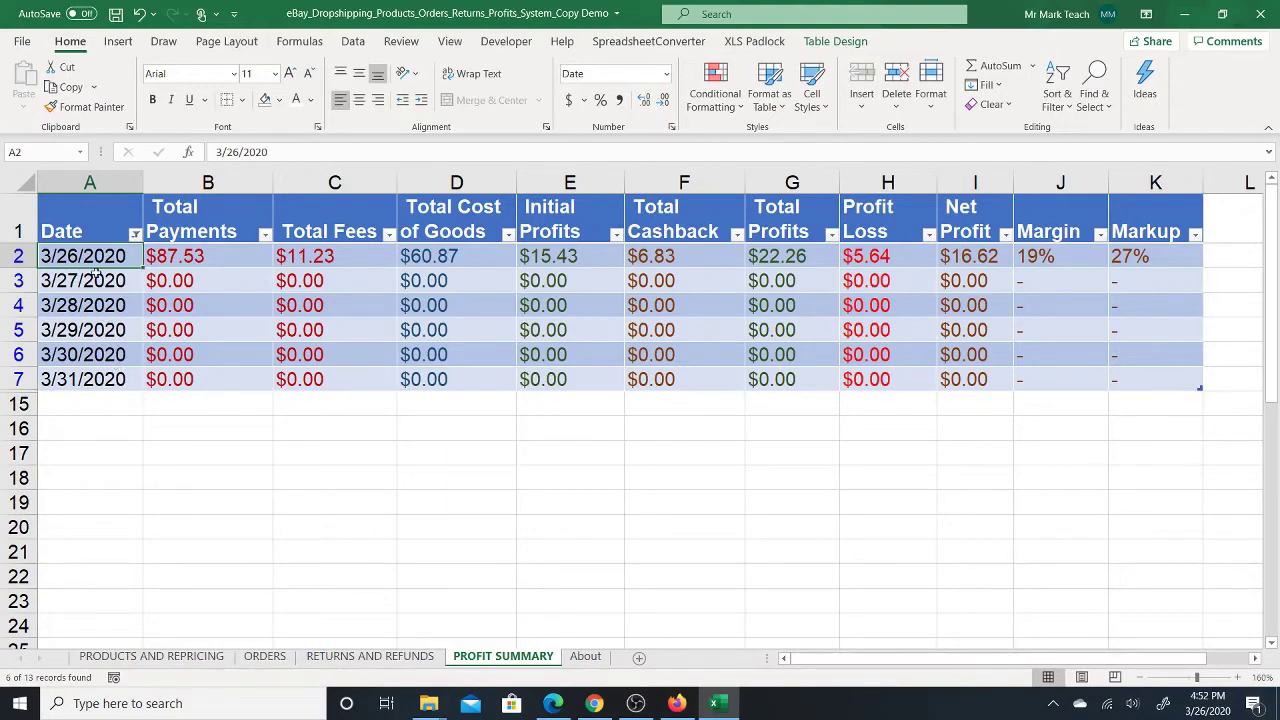
left_click_drag(93, 250, 113, 375)
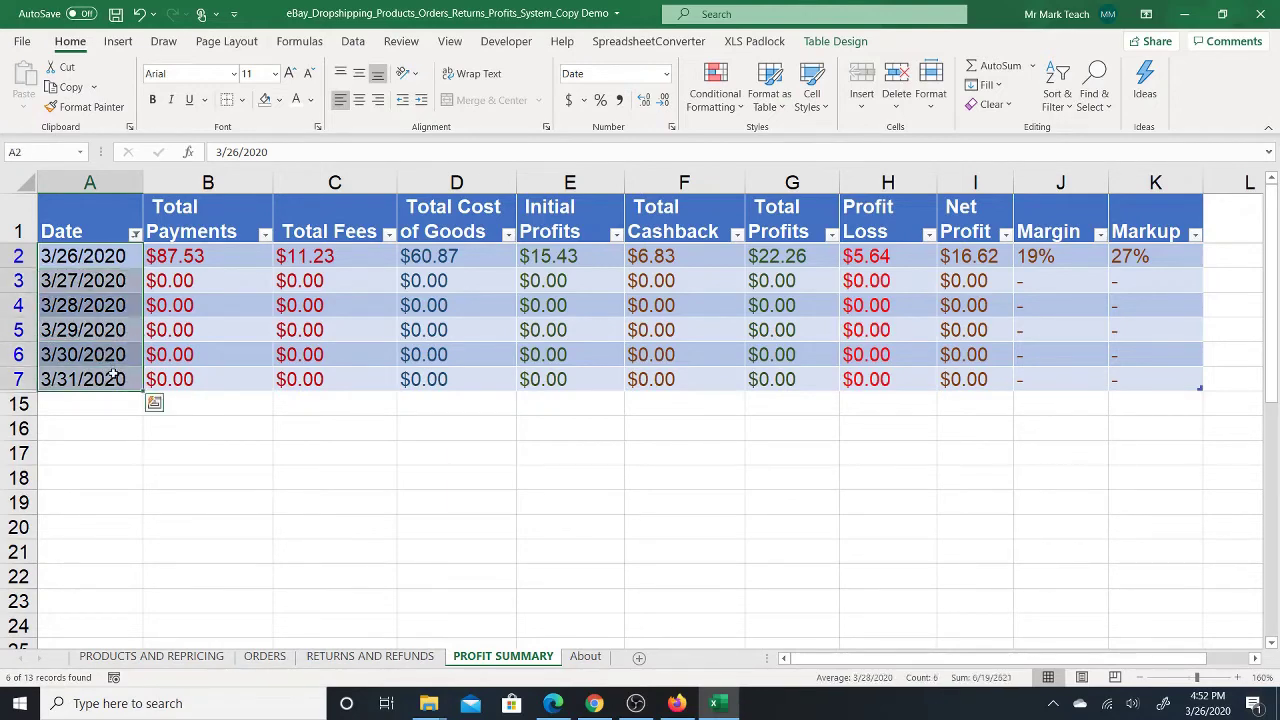
- Turn on the table's Total Row in Table Design, adding row 15 below March
left_click(113, 376)
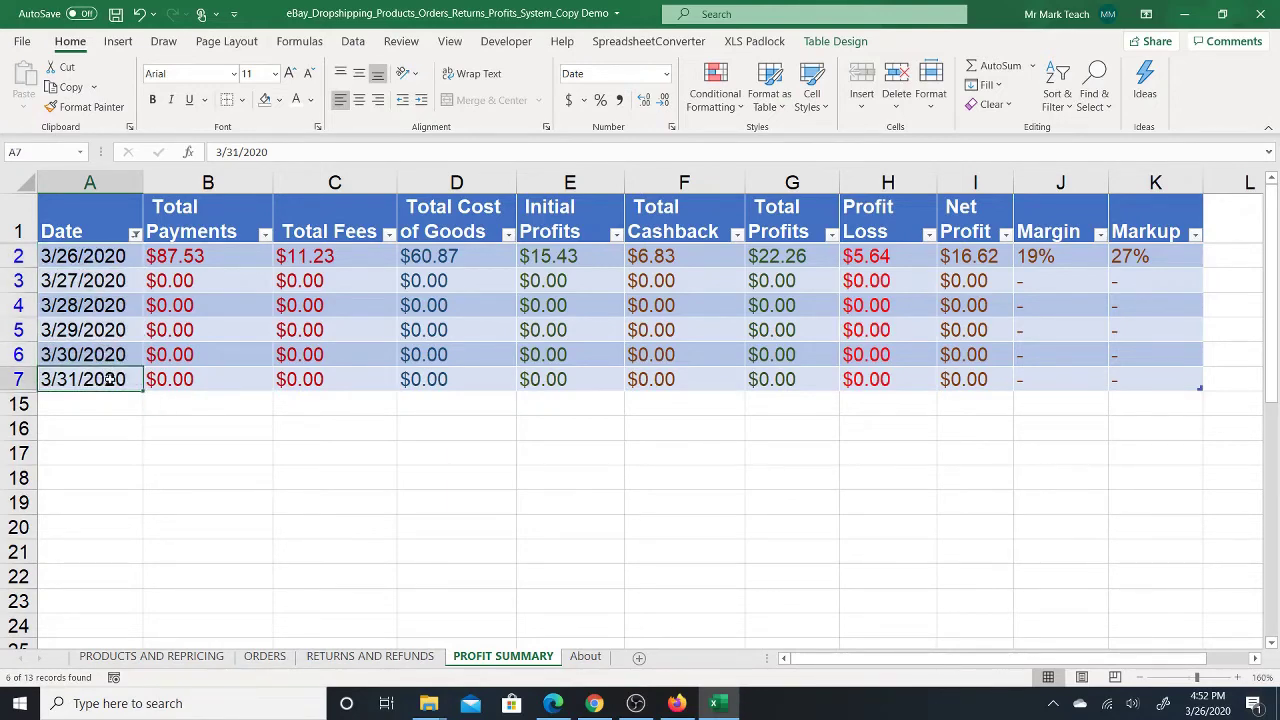
left_click(835, 42)
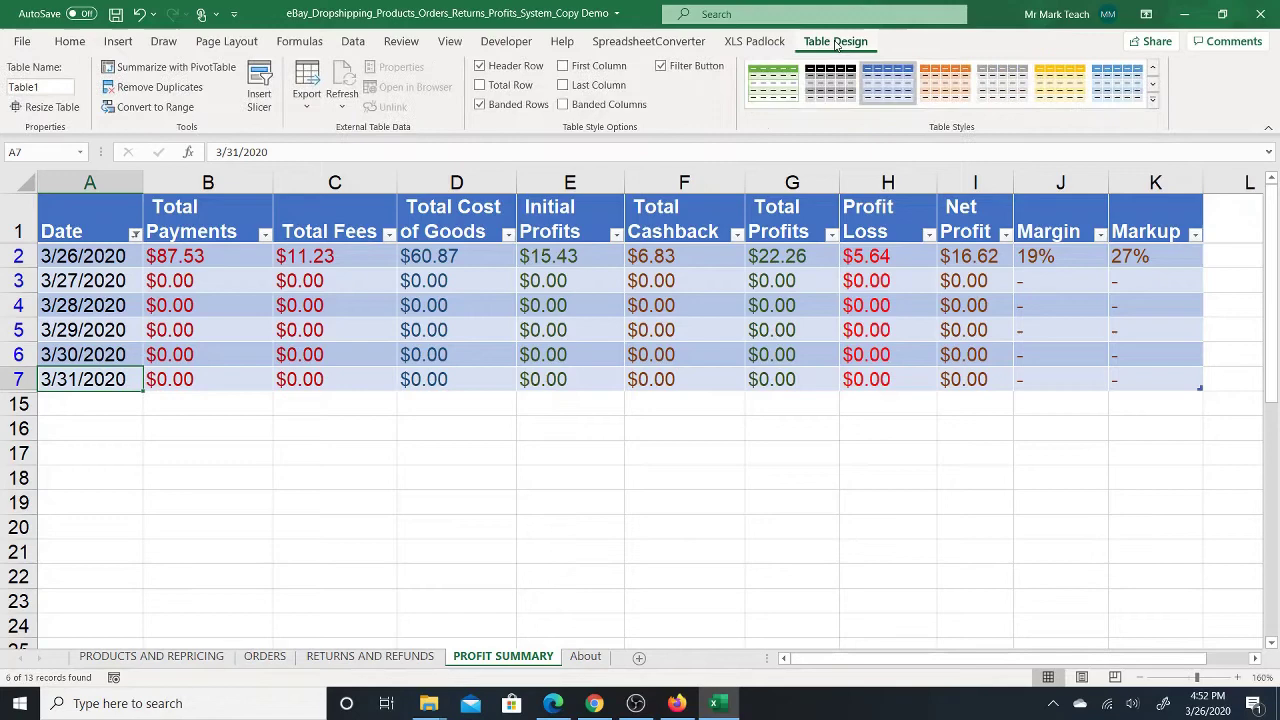
left_click(481, 86)
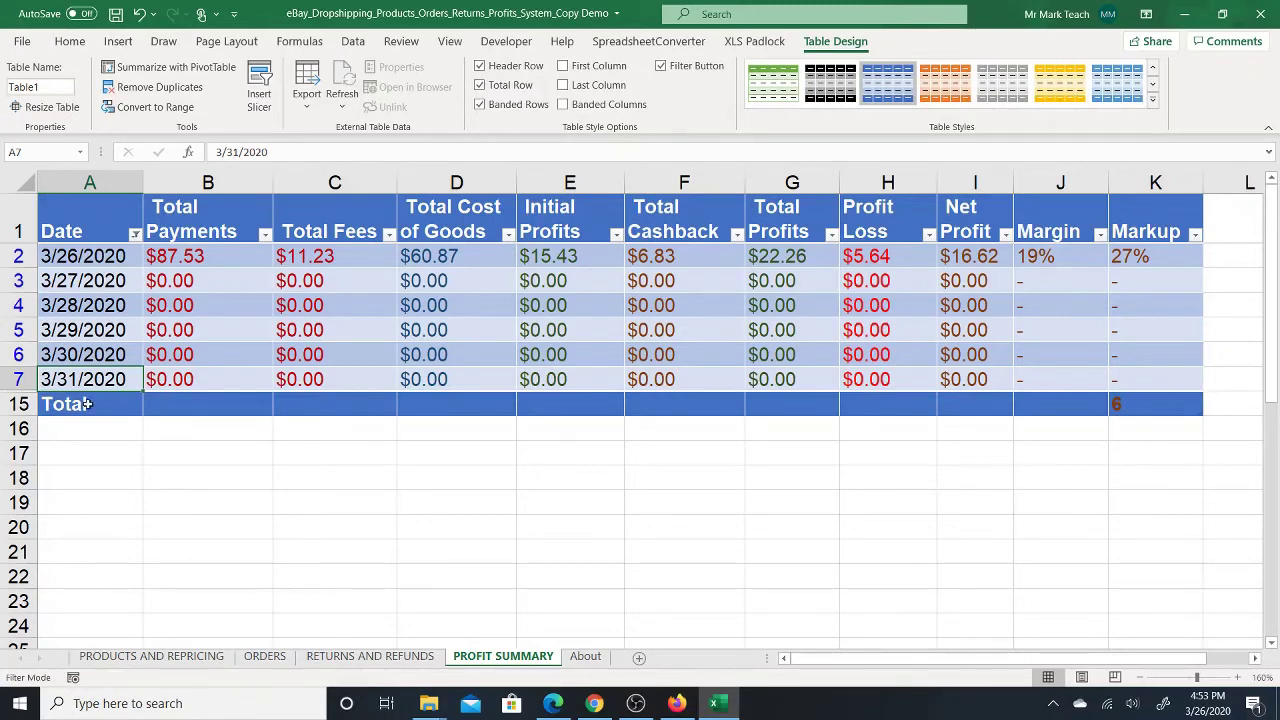
- Sum Total Payments, Total Fees and Initial Profits in the Total row ($87.53, $11.23, $15.43)
left_click(216, 405)
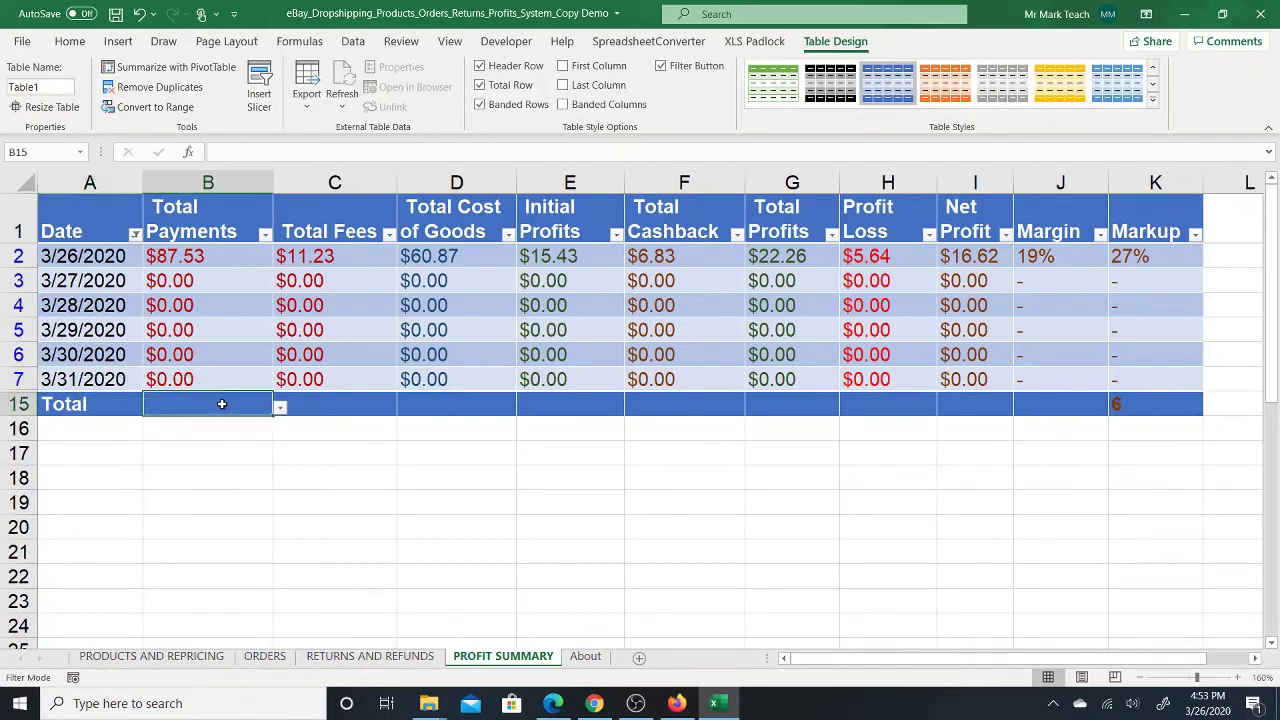
left_click(282, 410)
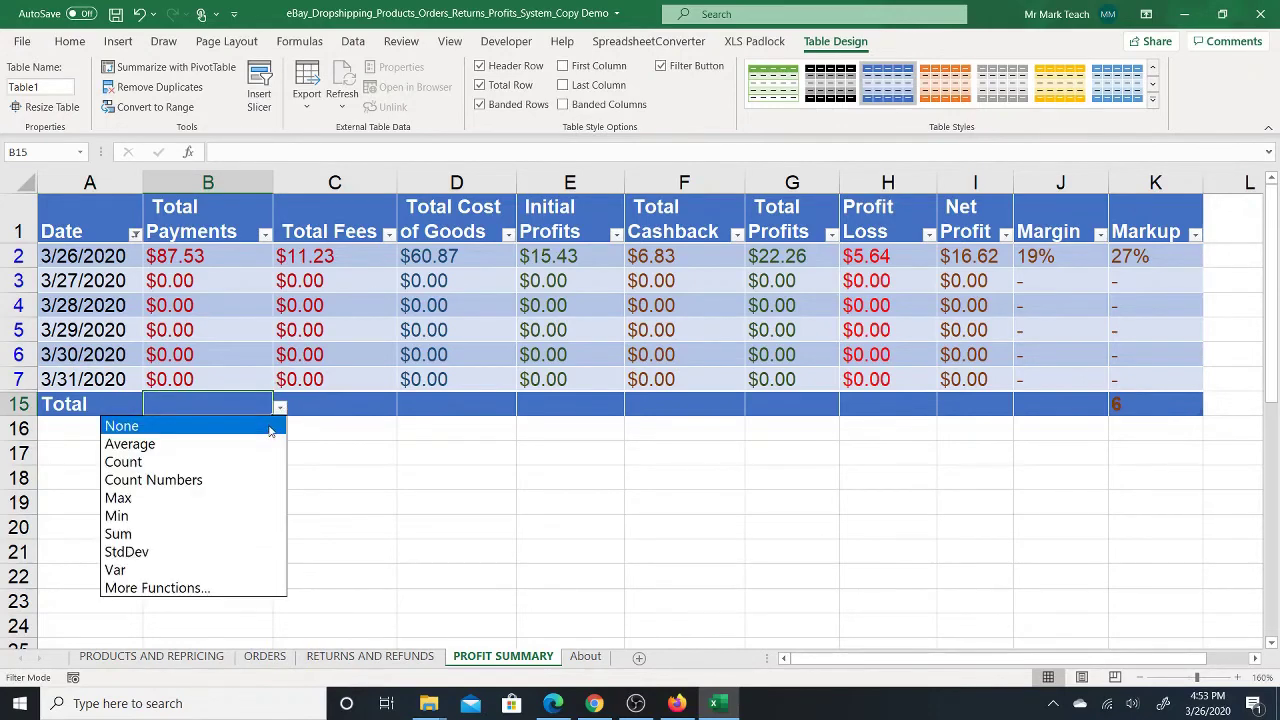
left_click(204, 535)
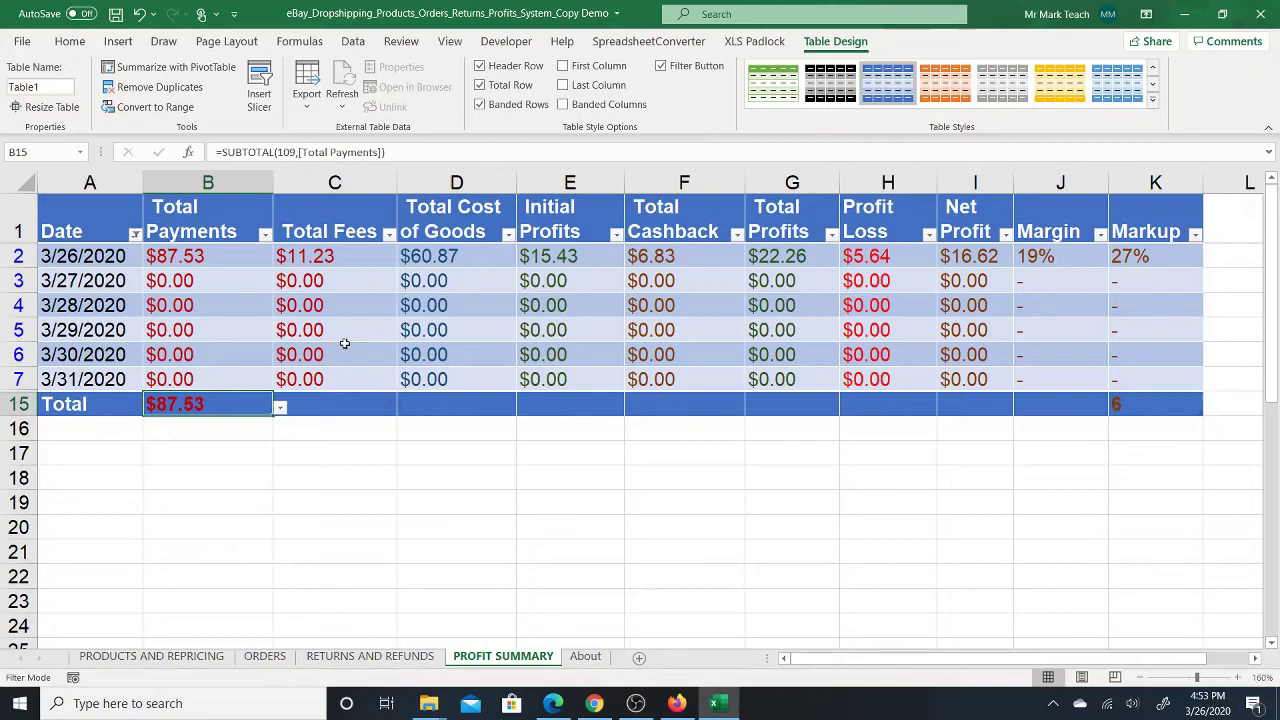
left_click(340, 405)
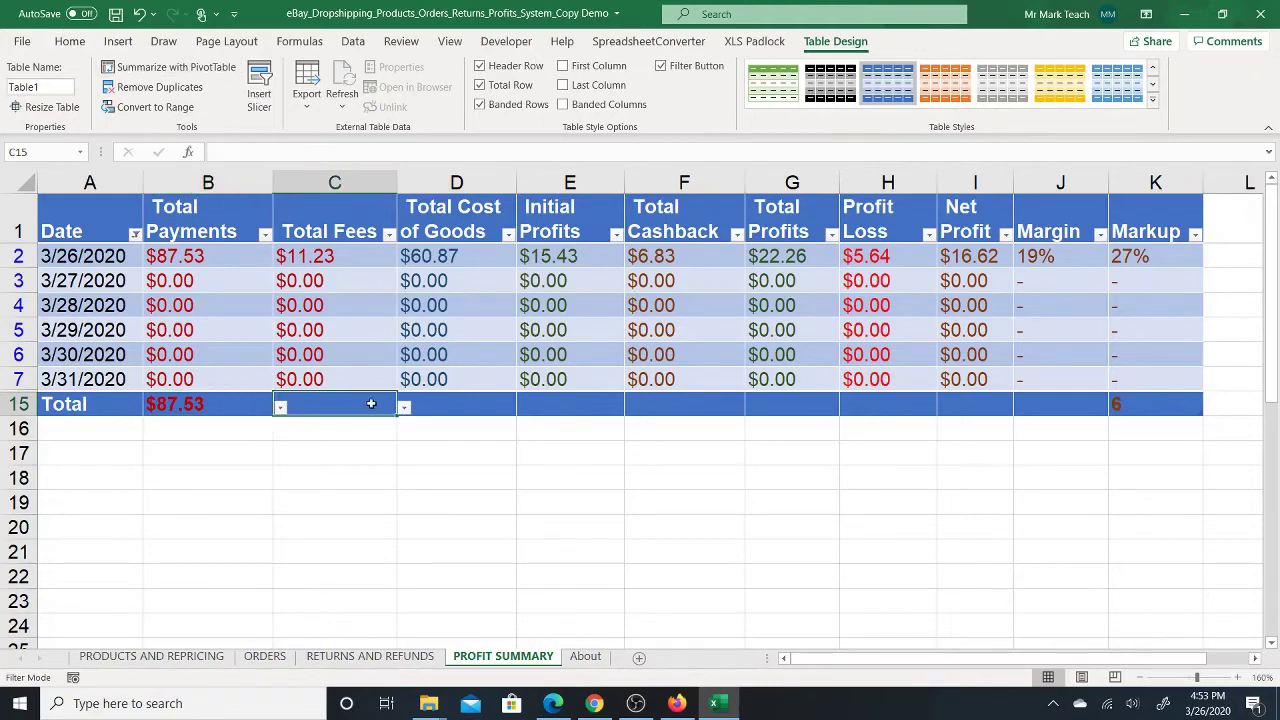
left_click(404, 408)
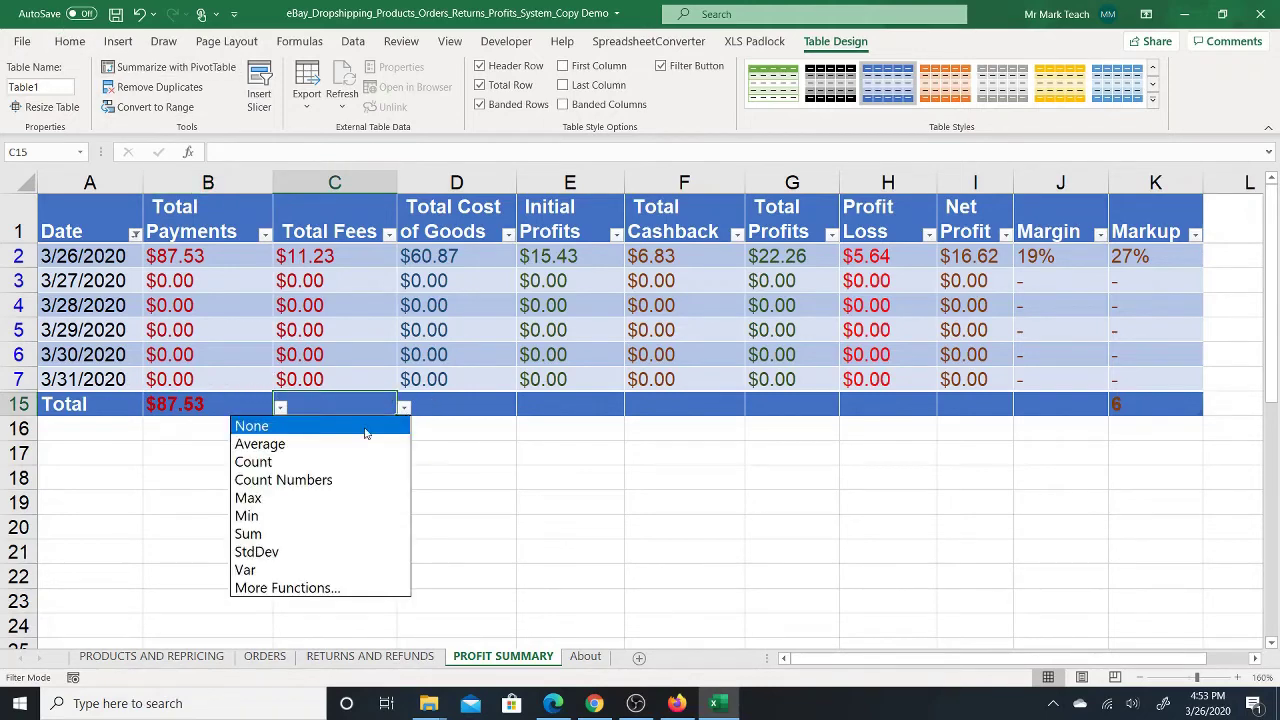
left_click(335, 534)
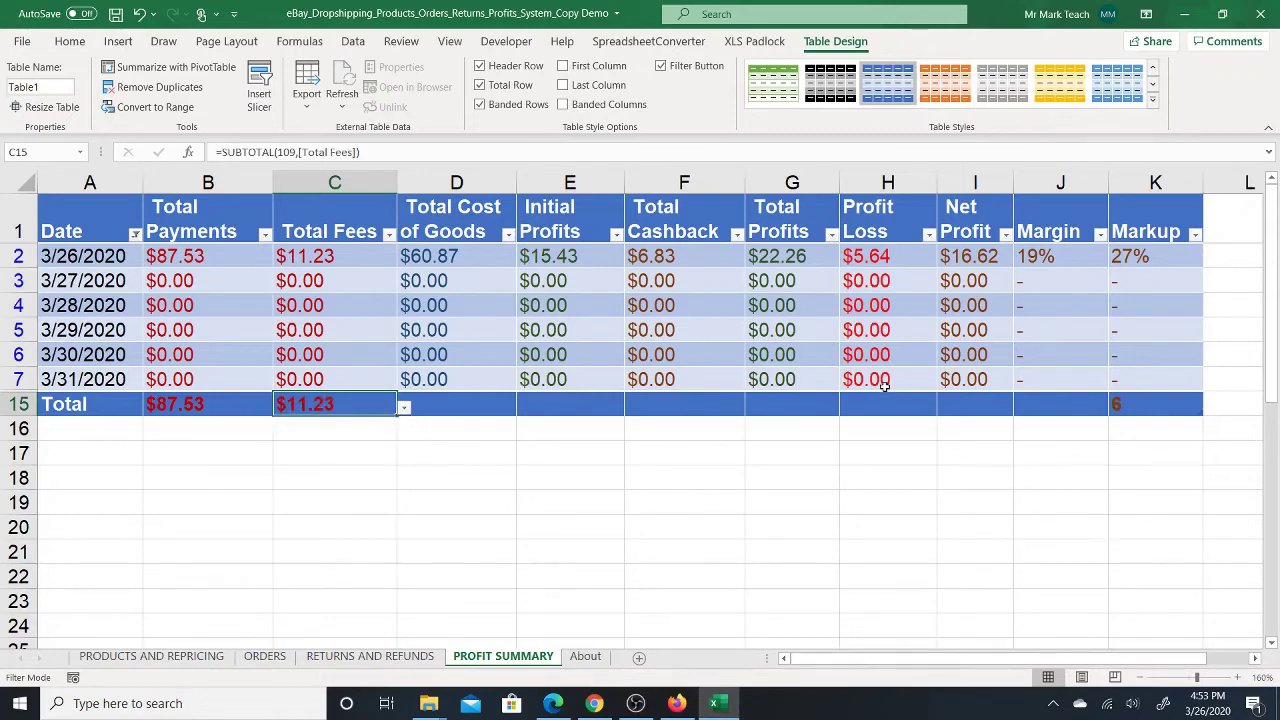
left_click(586, 403)
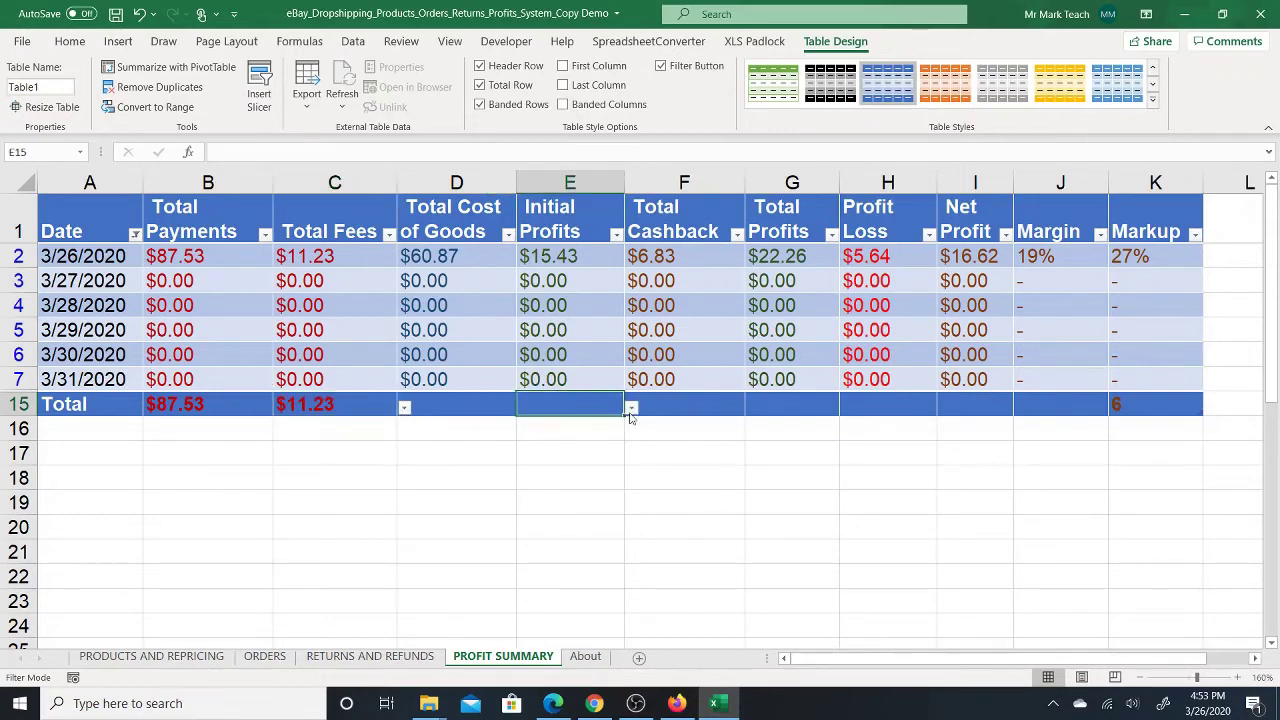
left_click(631, 407)
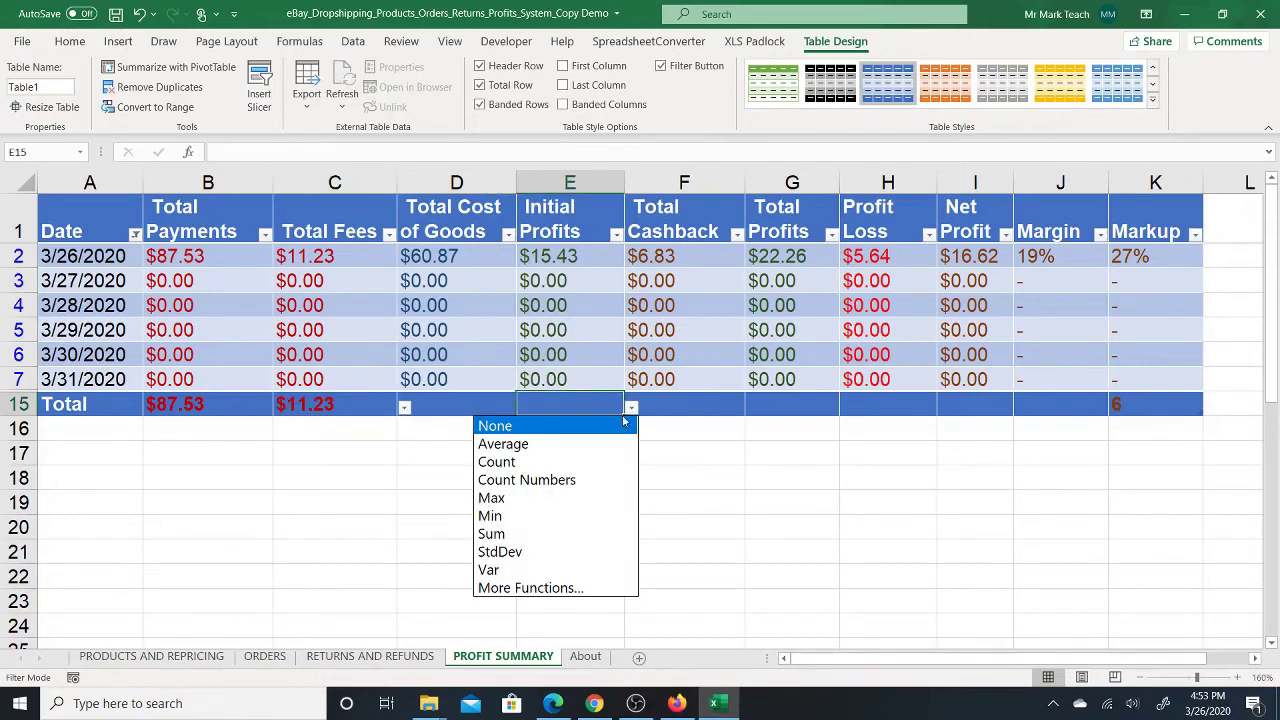
left_click(557, 533)
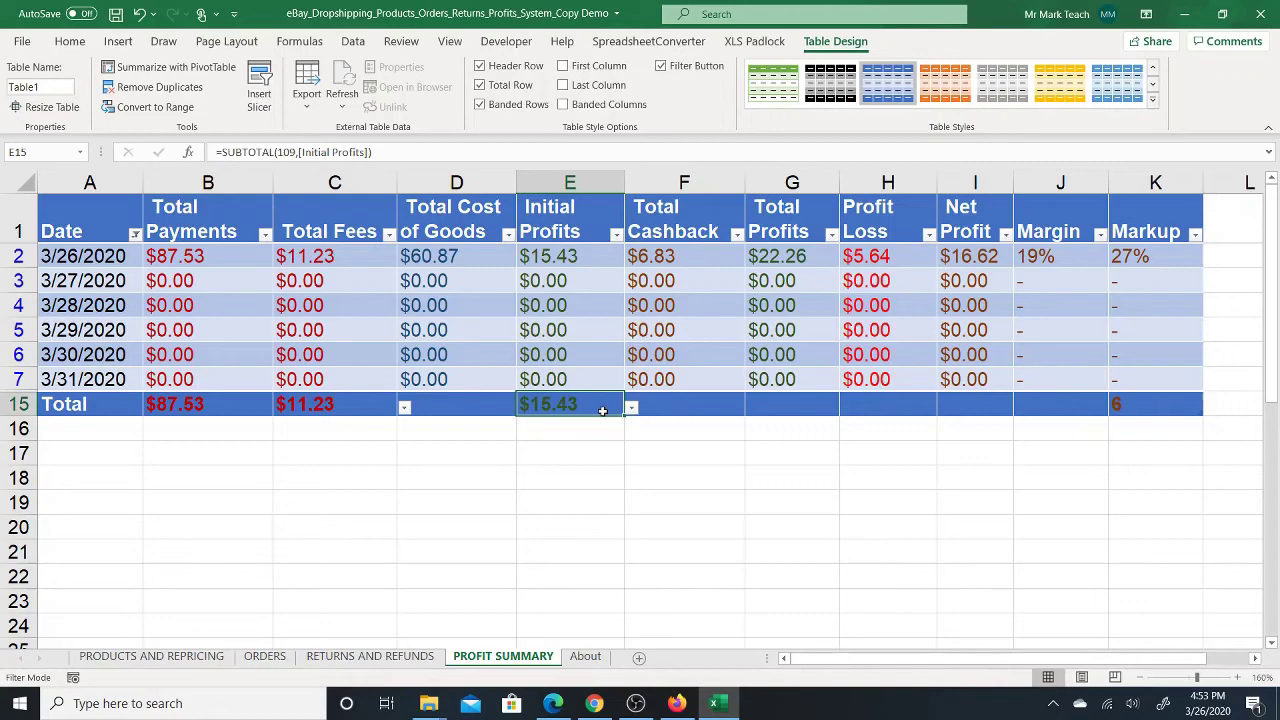
- Sum Total Profits to $22.26 and Net Profit to $16.62 in the Total row
left_click(807, 406)
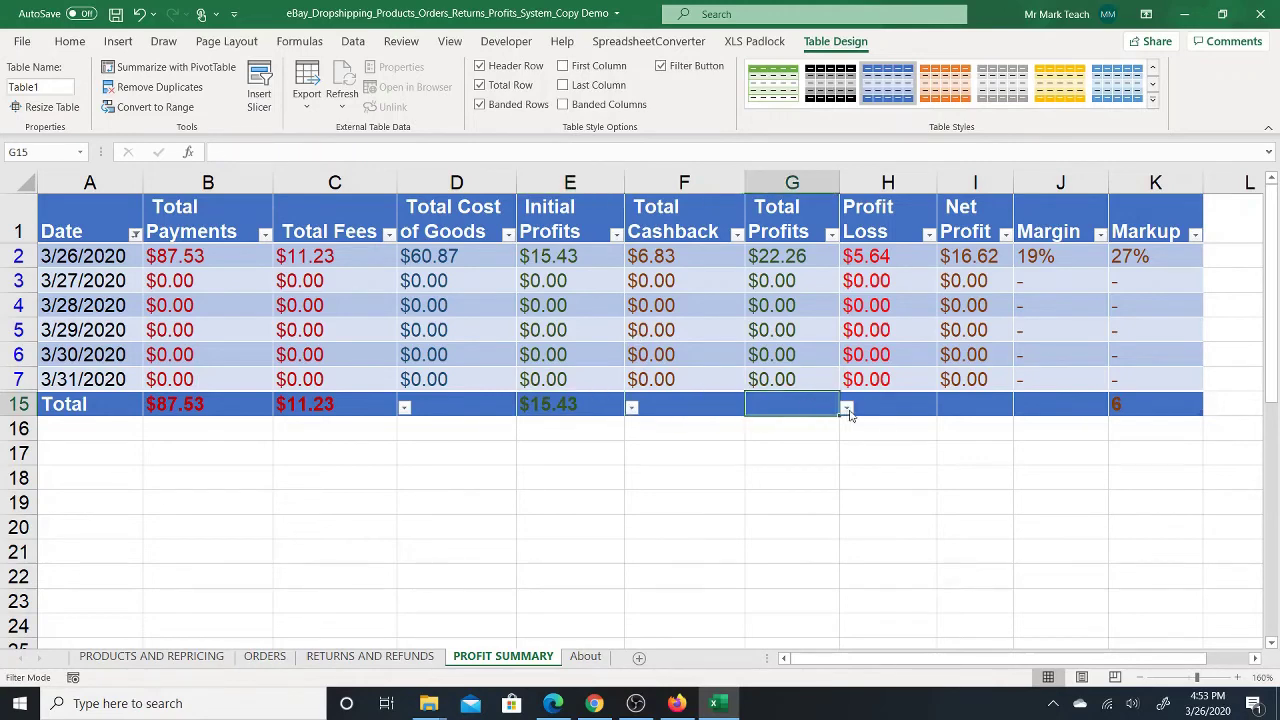
left_click(846, 407)
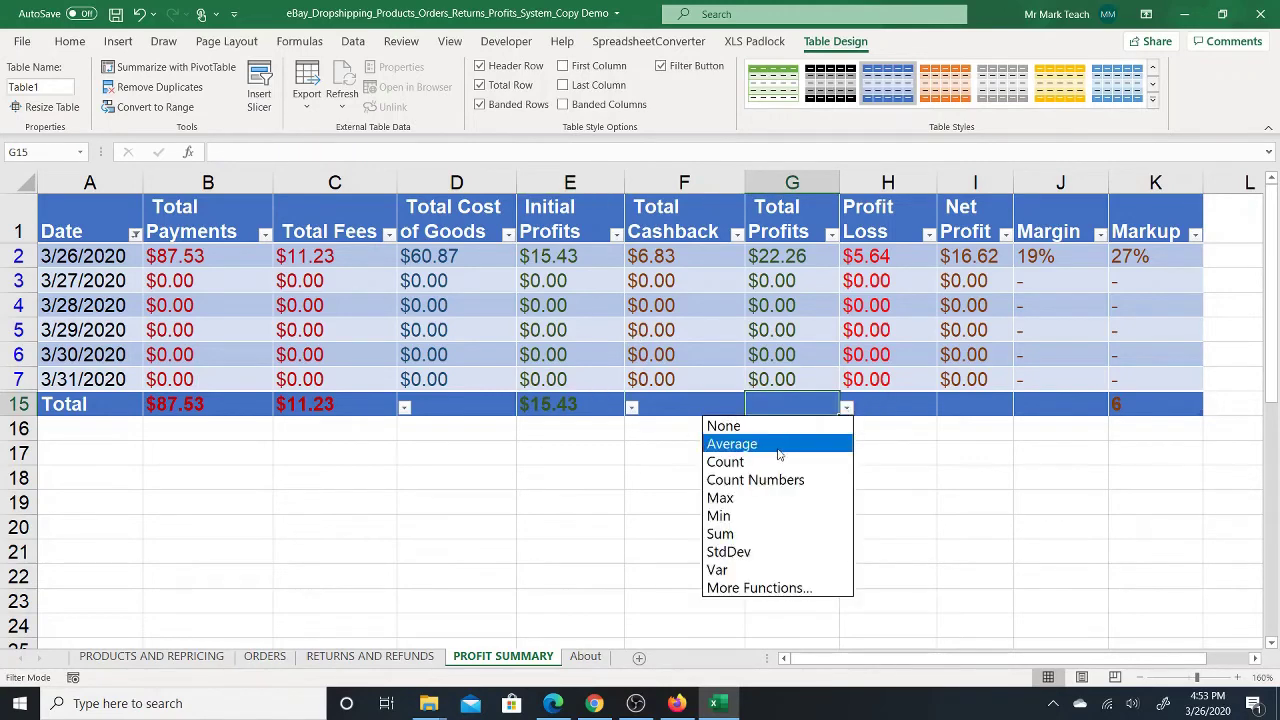
left_click(767, 533)
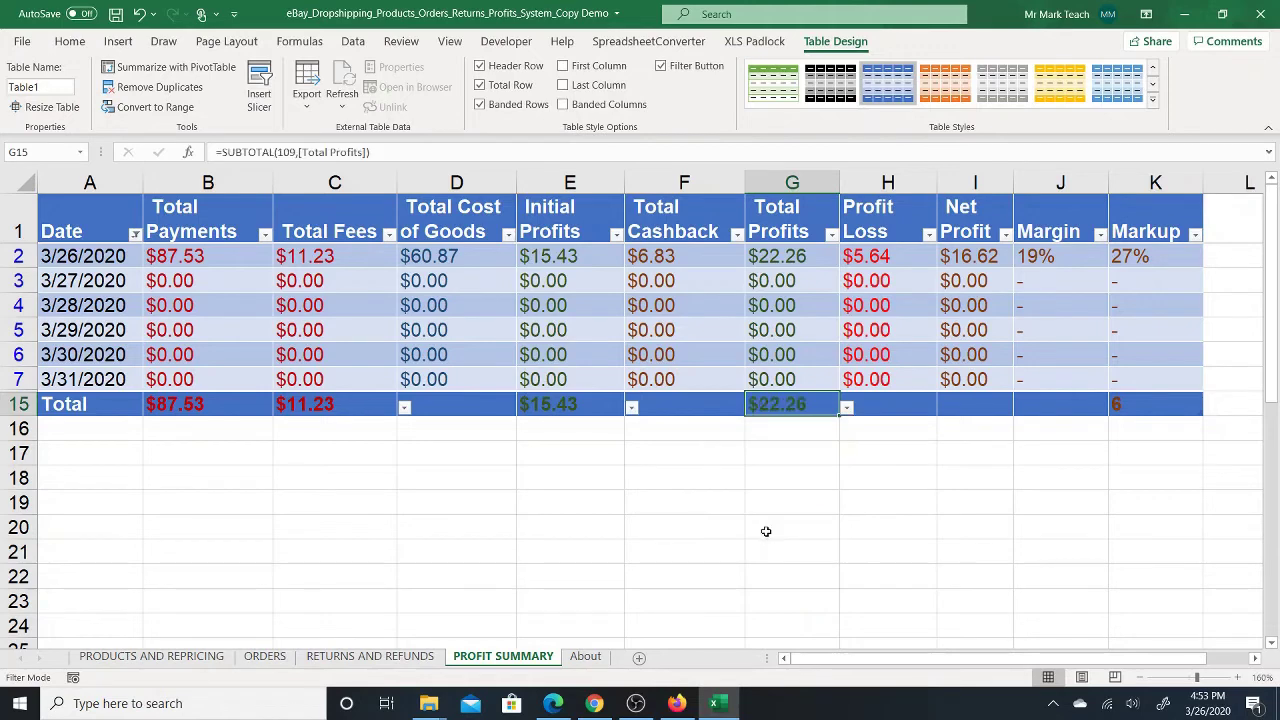
left_click(846, 409)
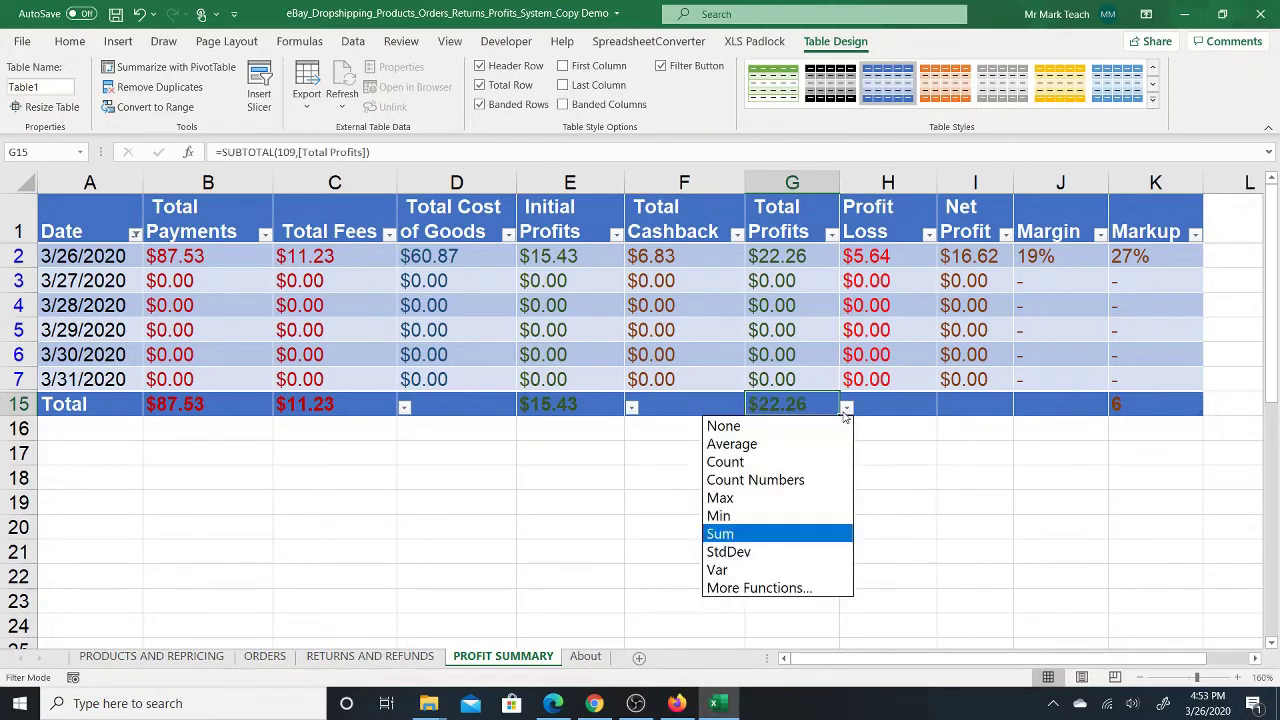
left_click(800, 443)
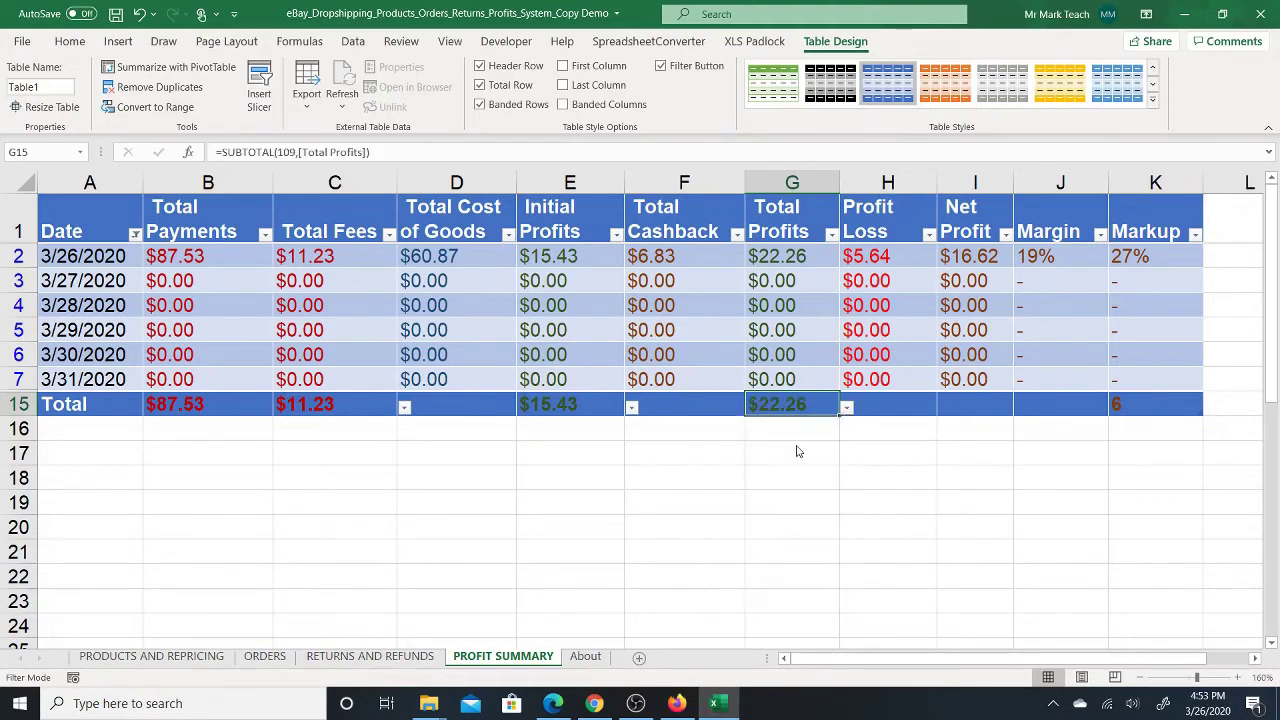
left_click(846, 409)
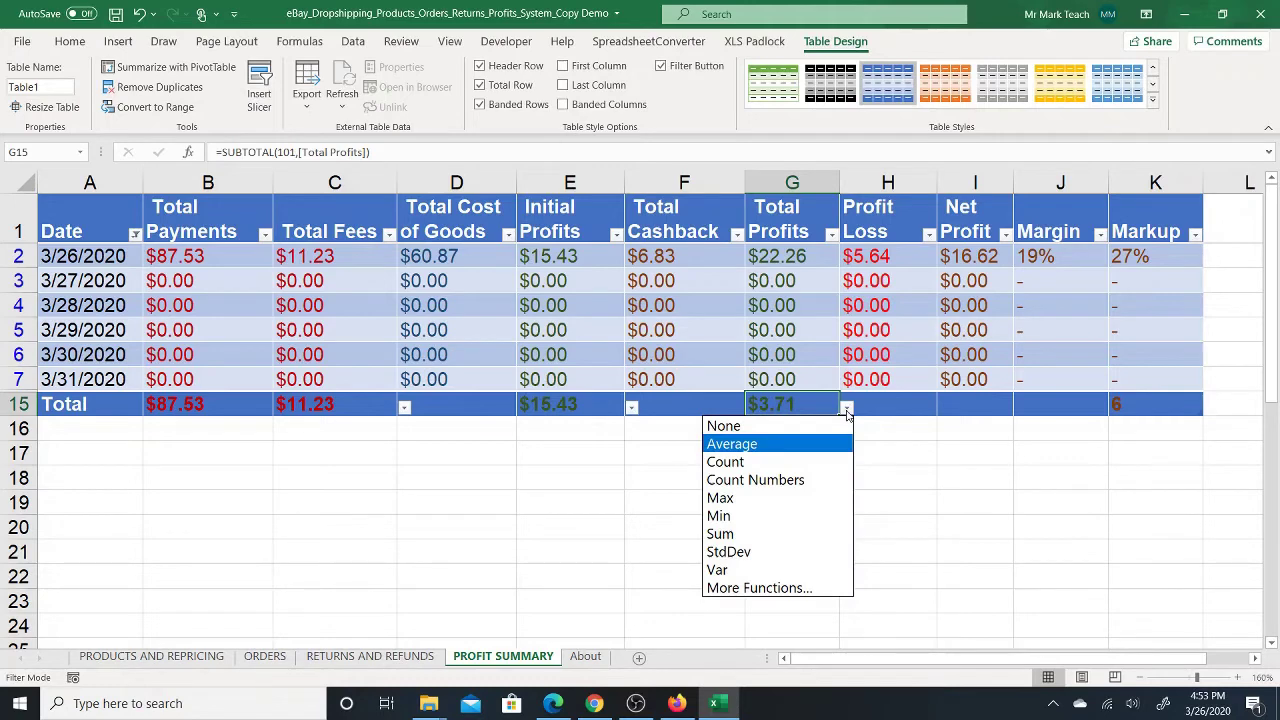
left_click(780, 533)
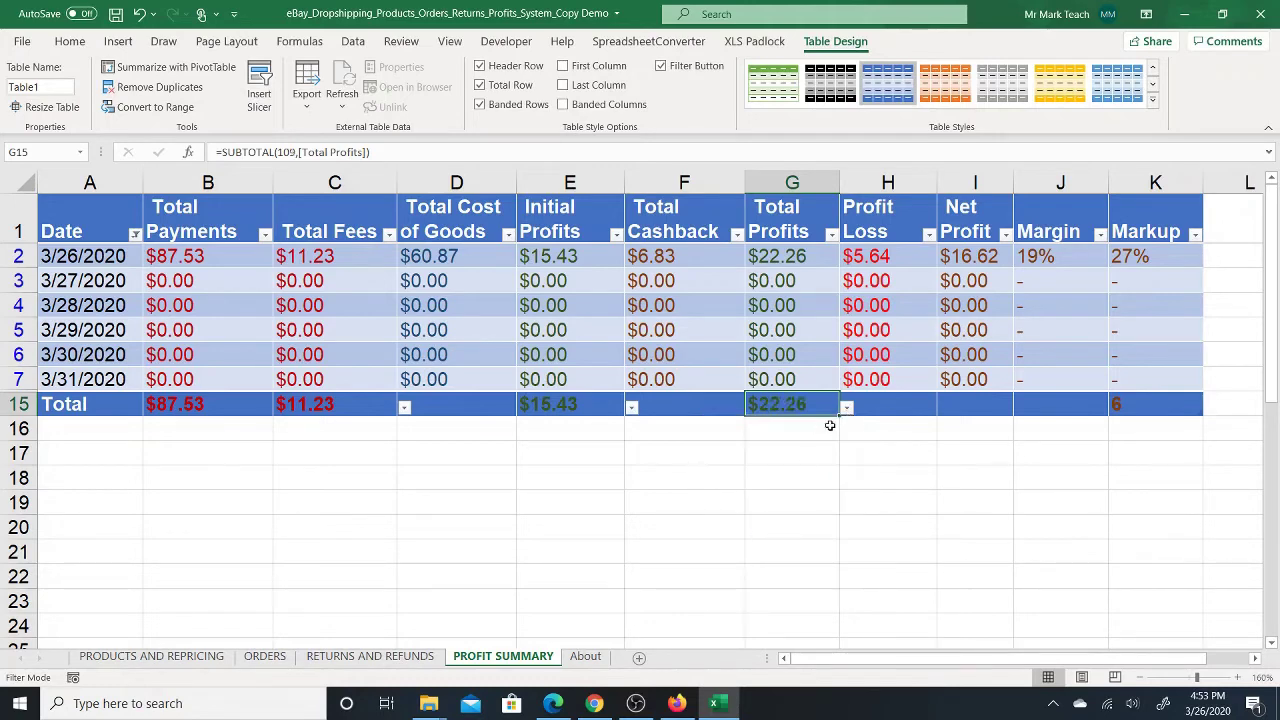
left_click(878, 410)
left_click(962, 410)
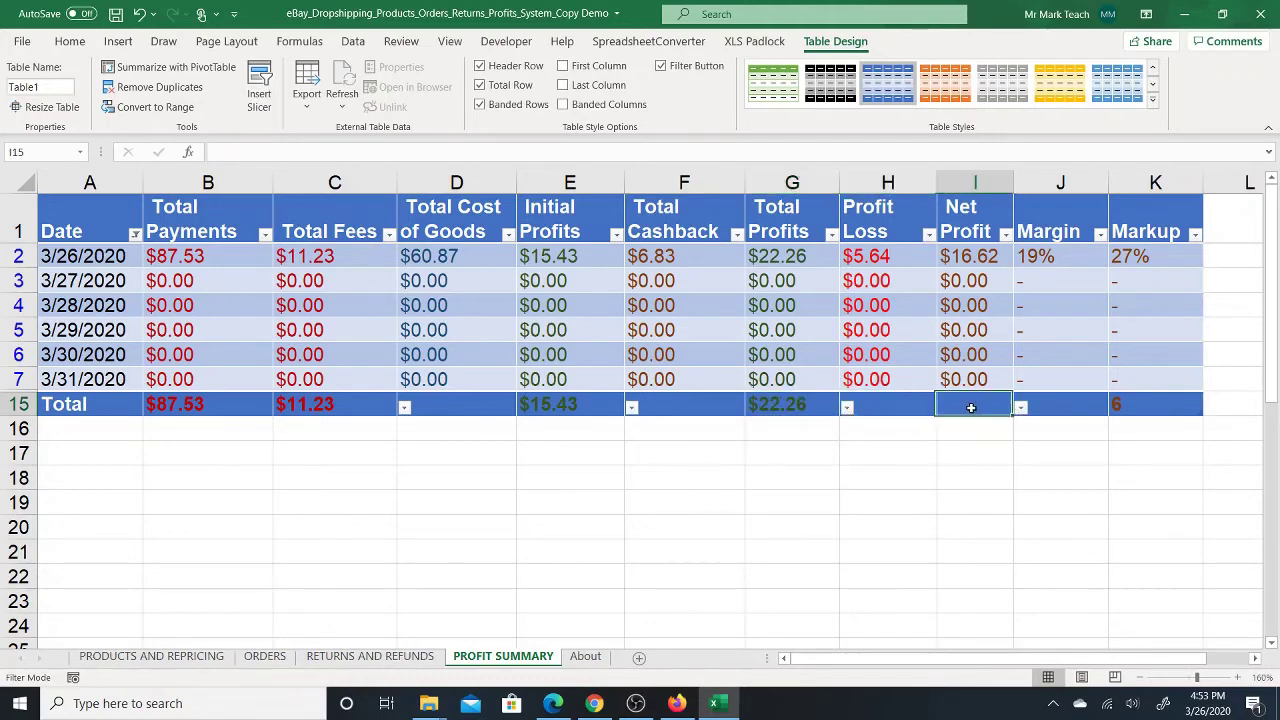
left_click(1023, 412)
left_click(941, 518)
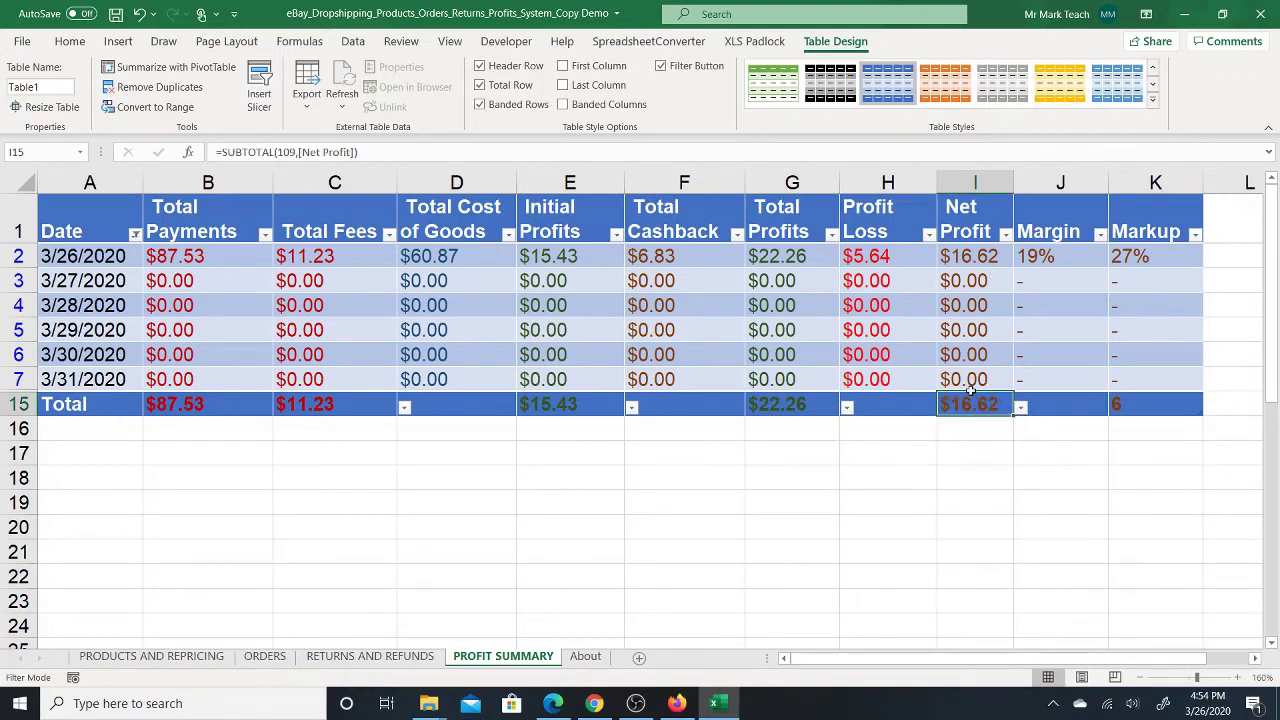
left_click_drag(972, 284, 960, 378)
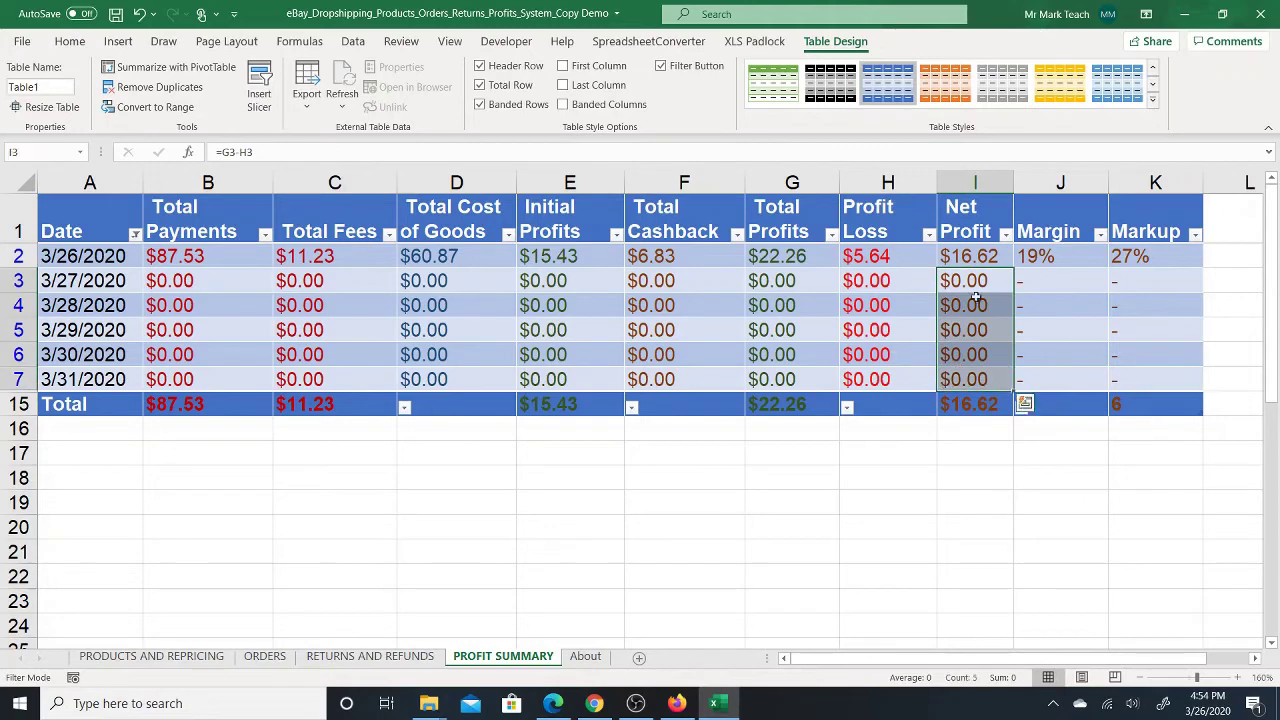
left_click(920, 402)
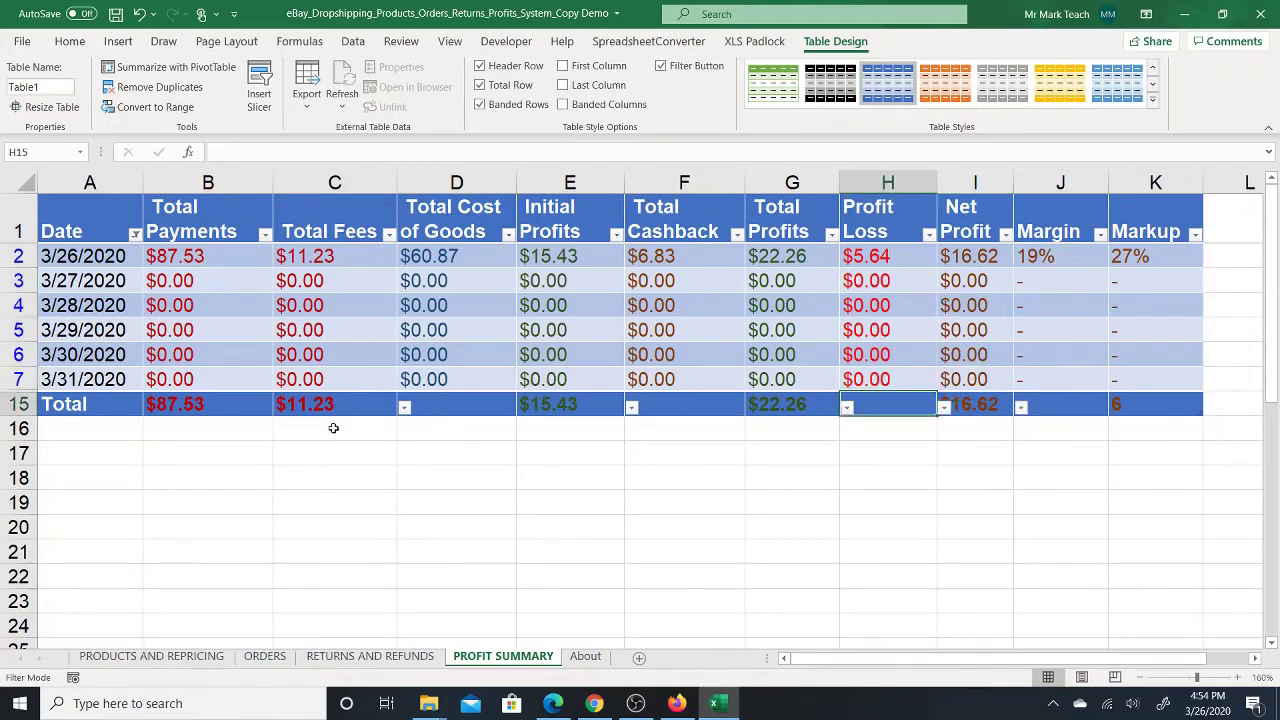
left_click(119, 407)
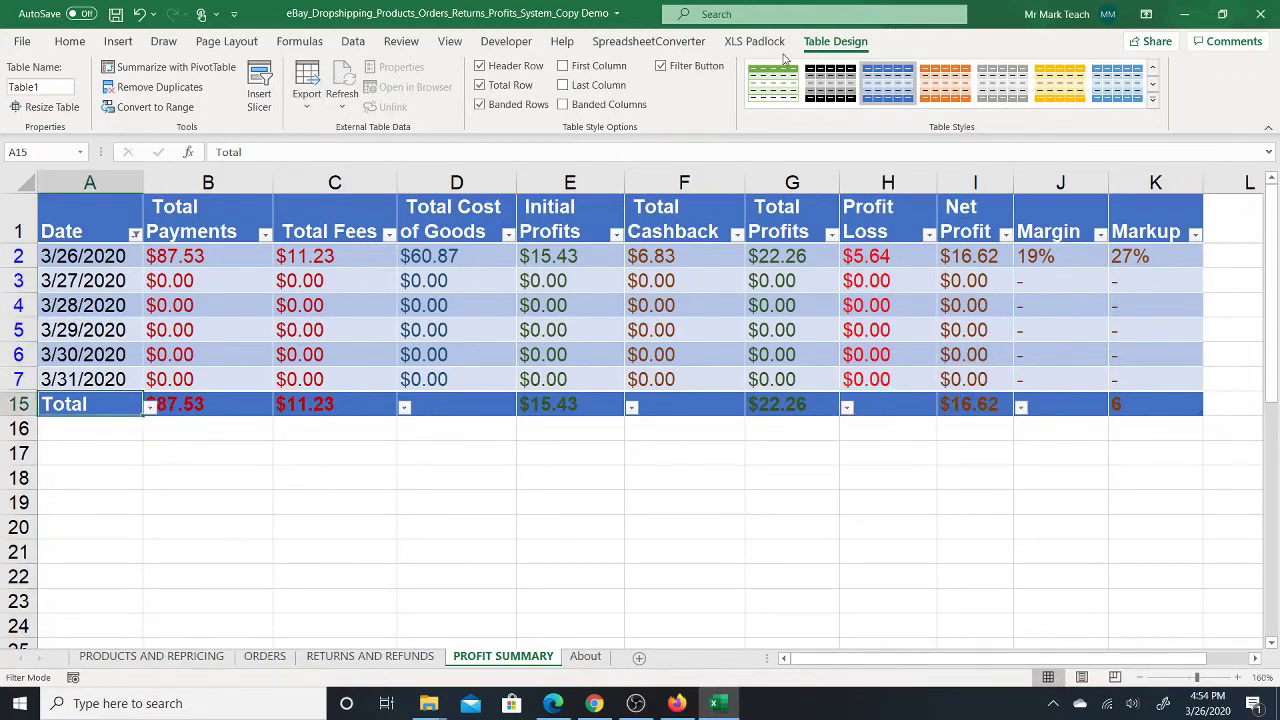
left_click(480, 85)
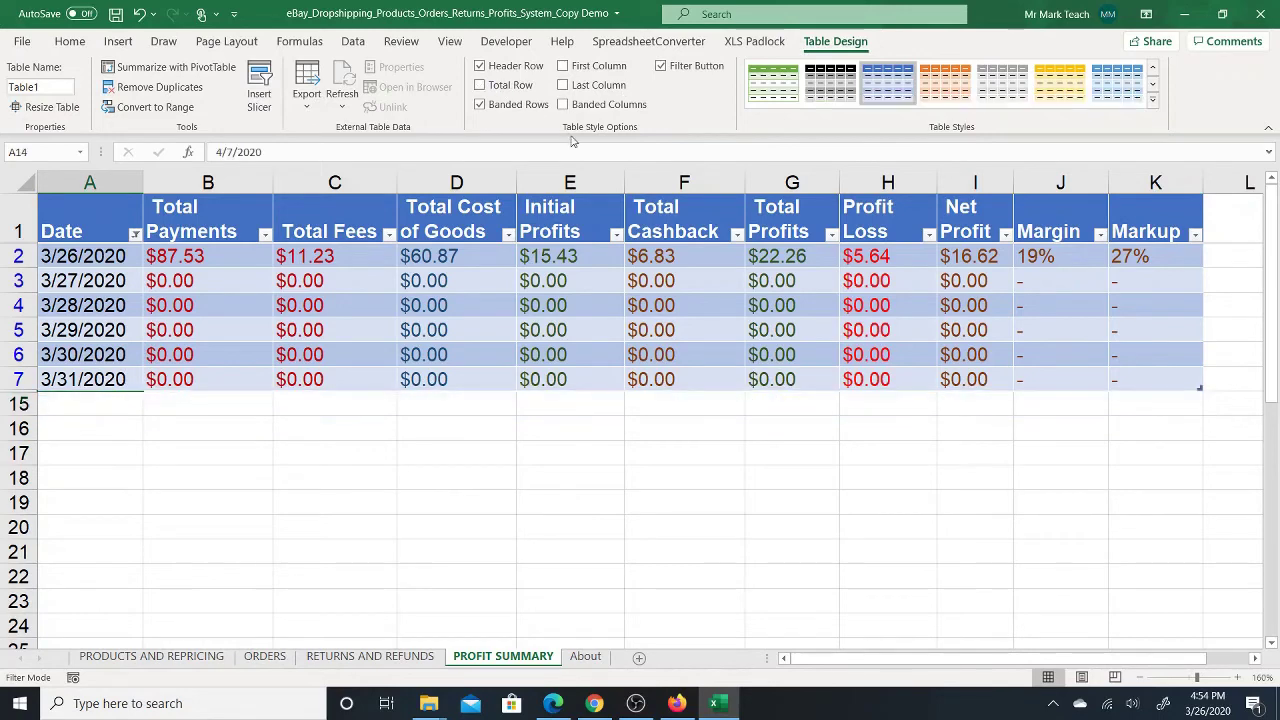
left_click(480, 85)
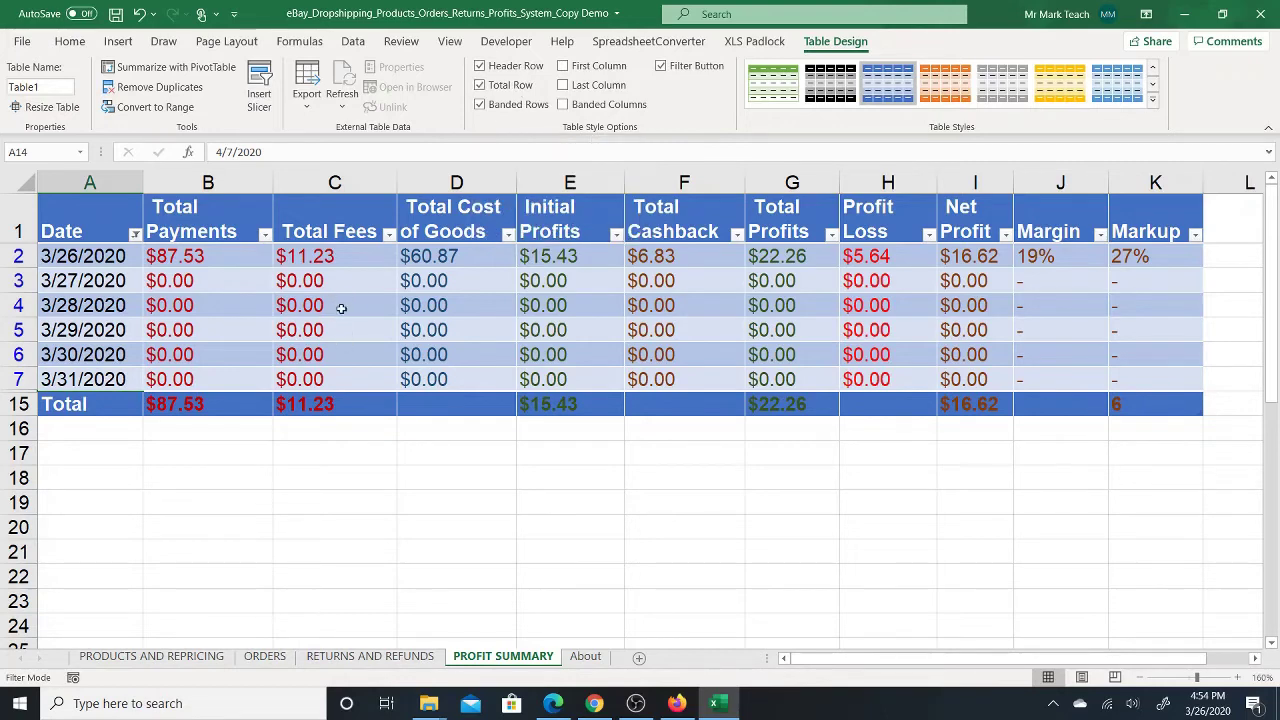
left_click(320, 279)
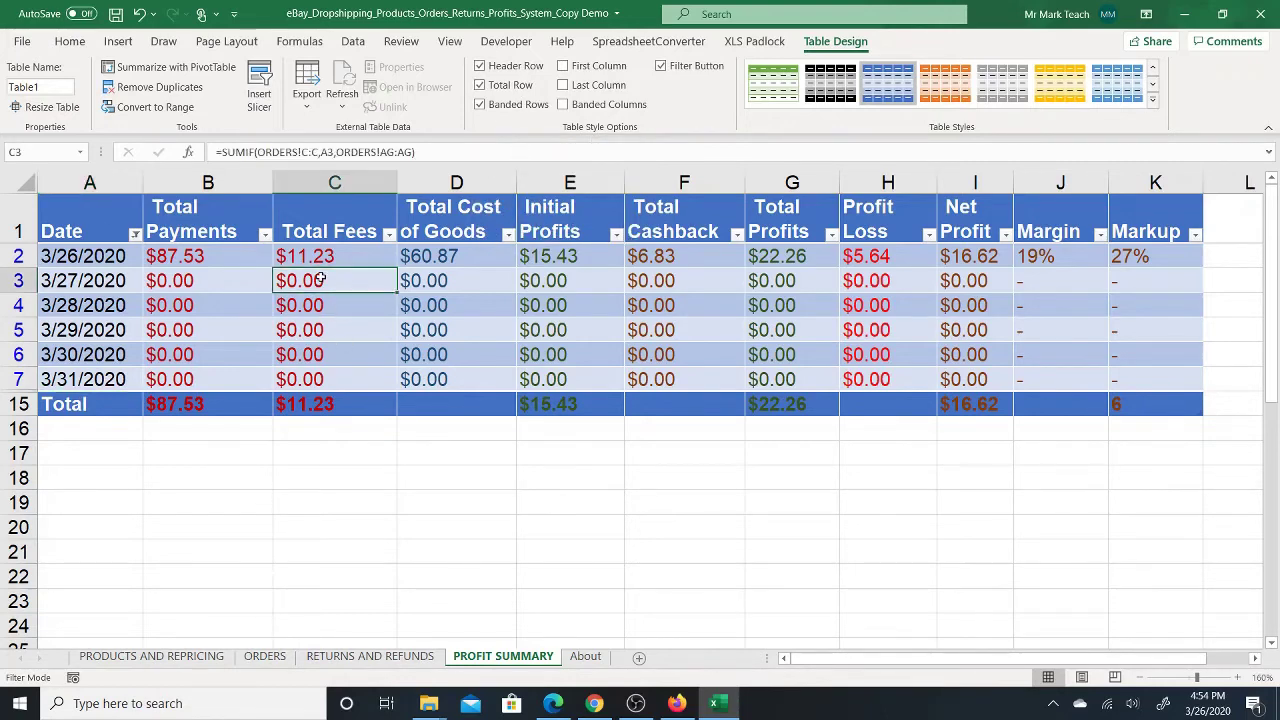
left_click(455, 280)
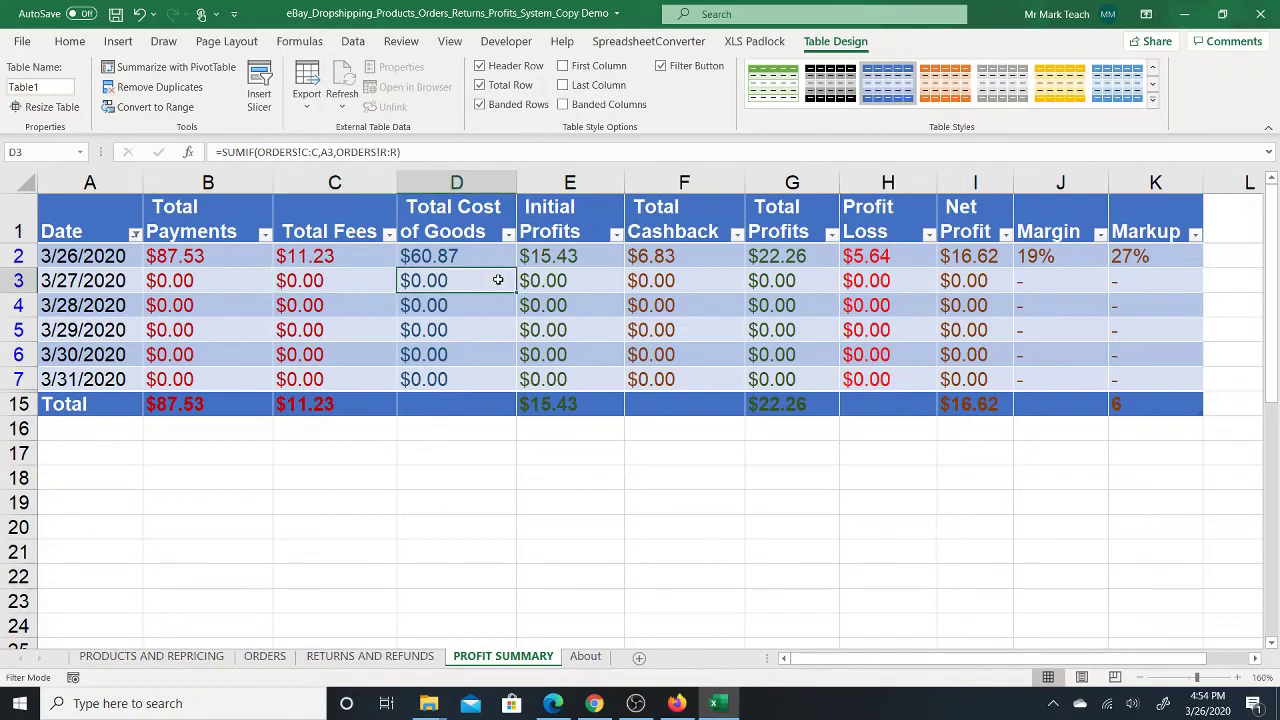
left_click(612, 282)
left_click(698, 283)
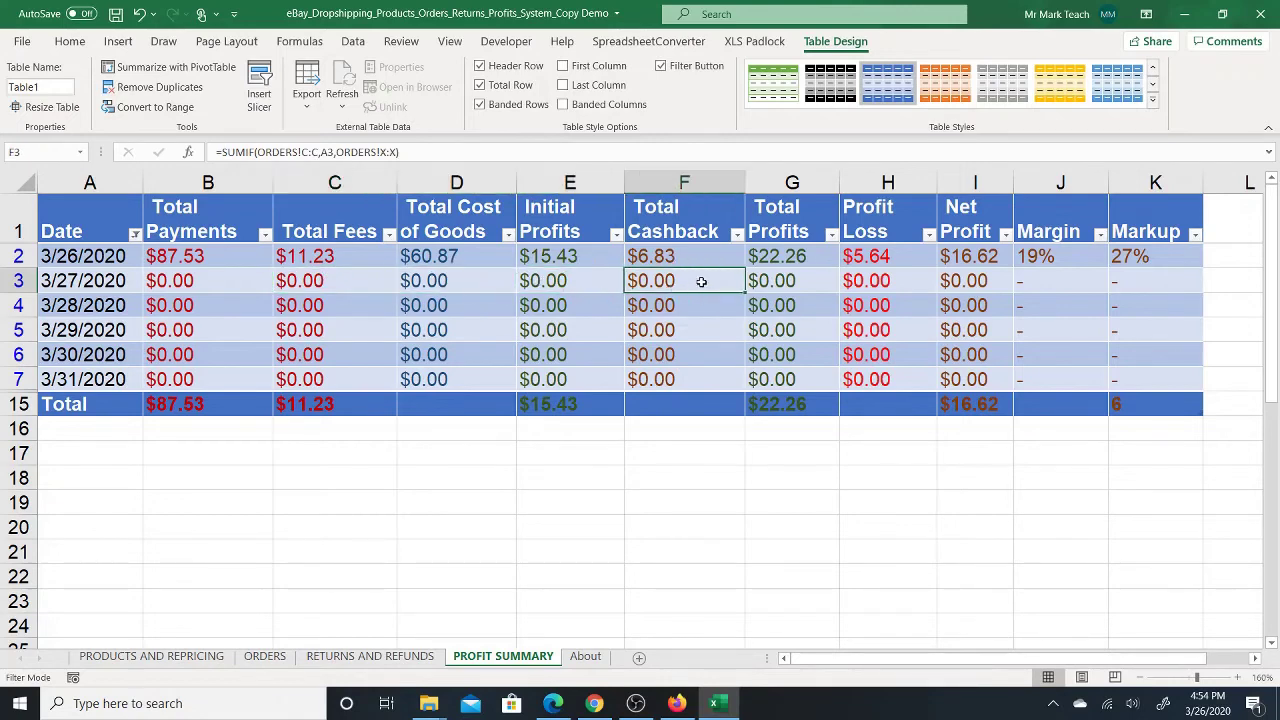
left_click(778, 287)
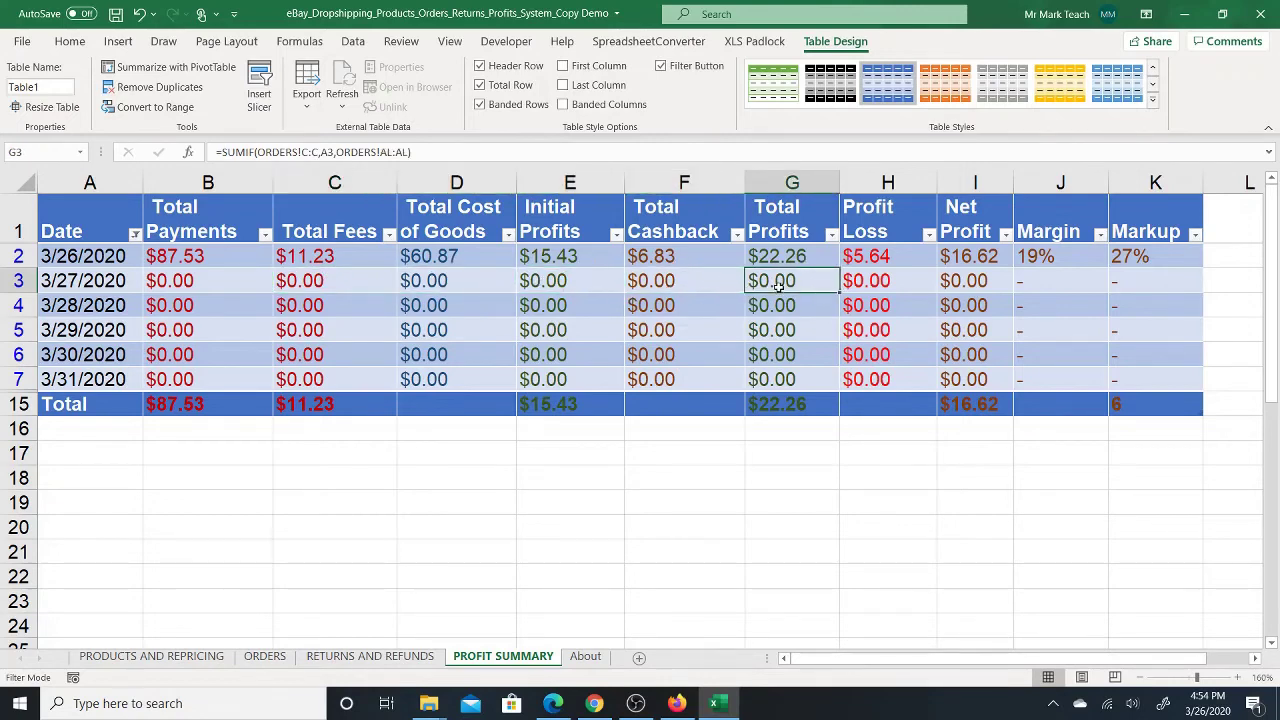
left_click(862, 288)
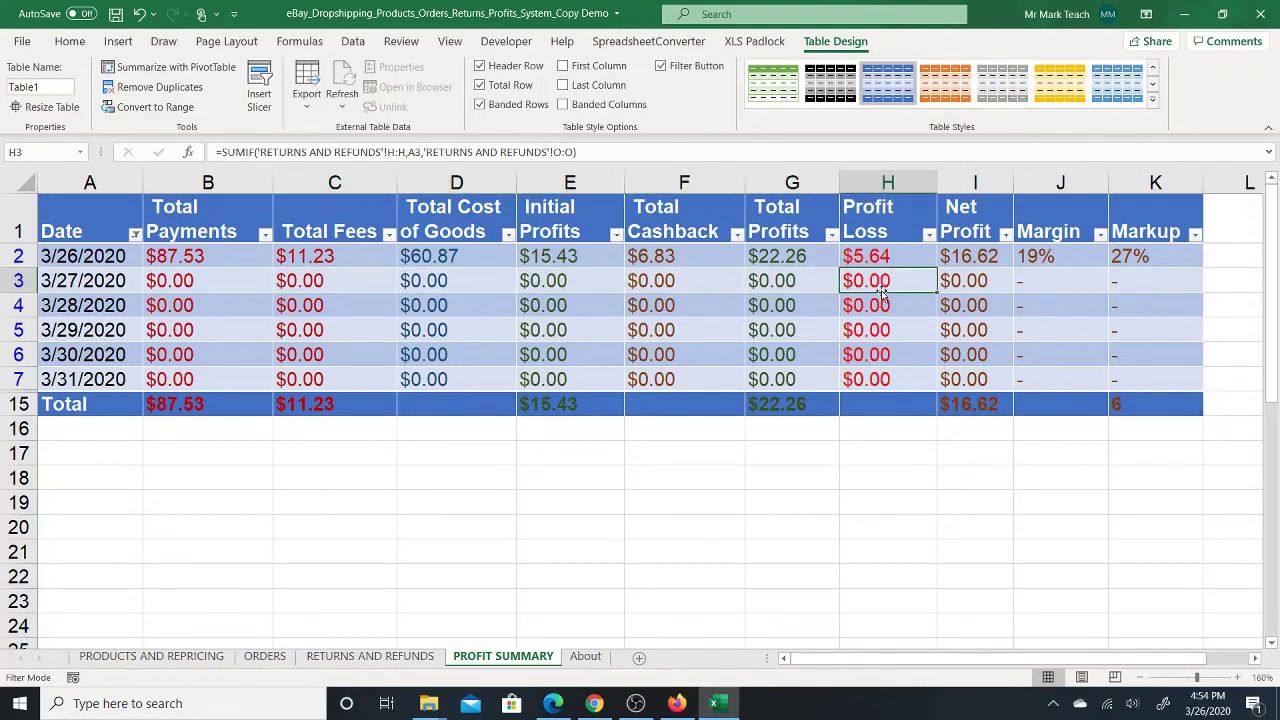
left_click(980, 281)
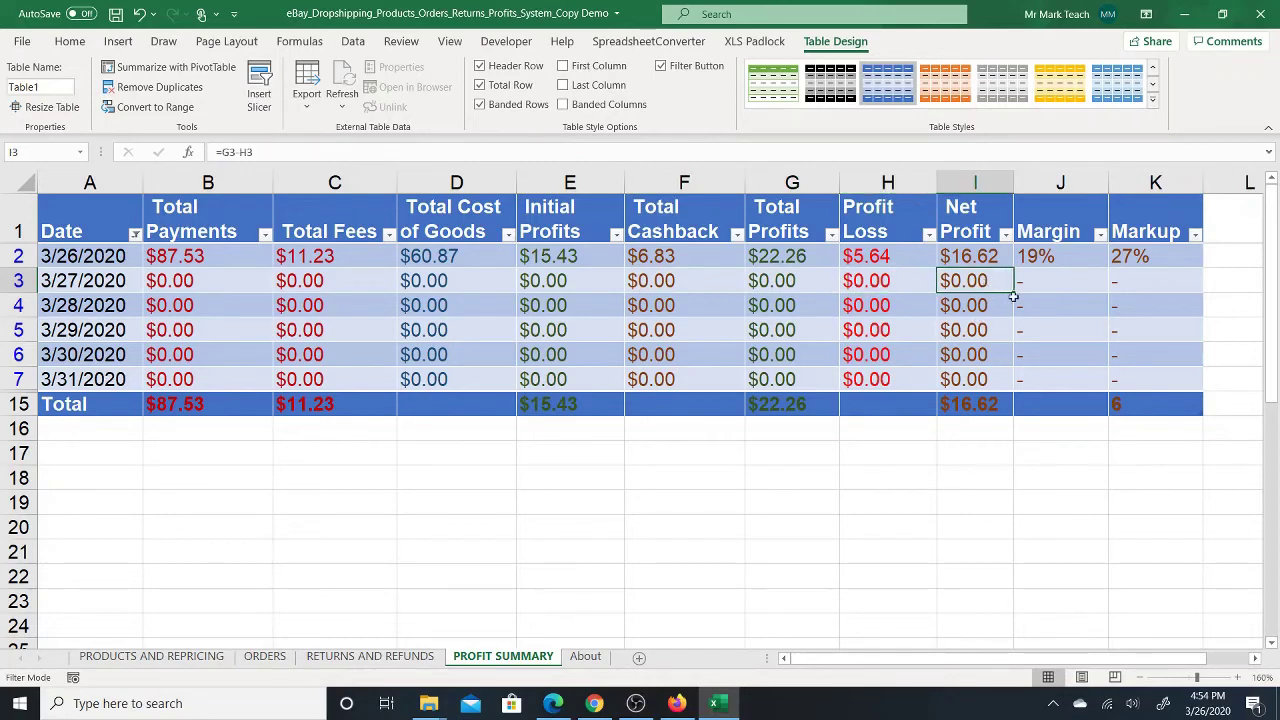
left_click(1034, 261)
left_click(969, 259)
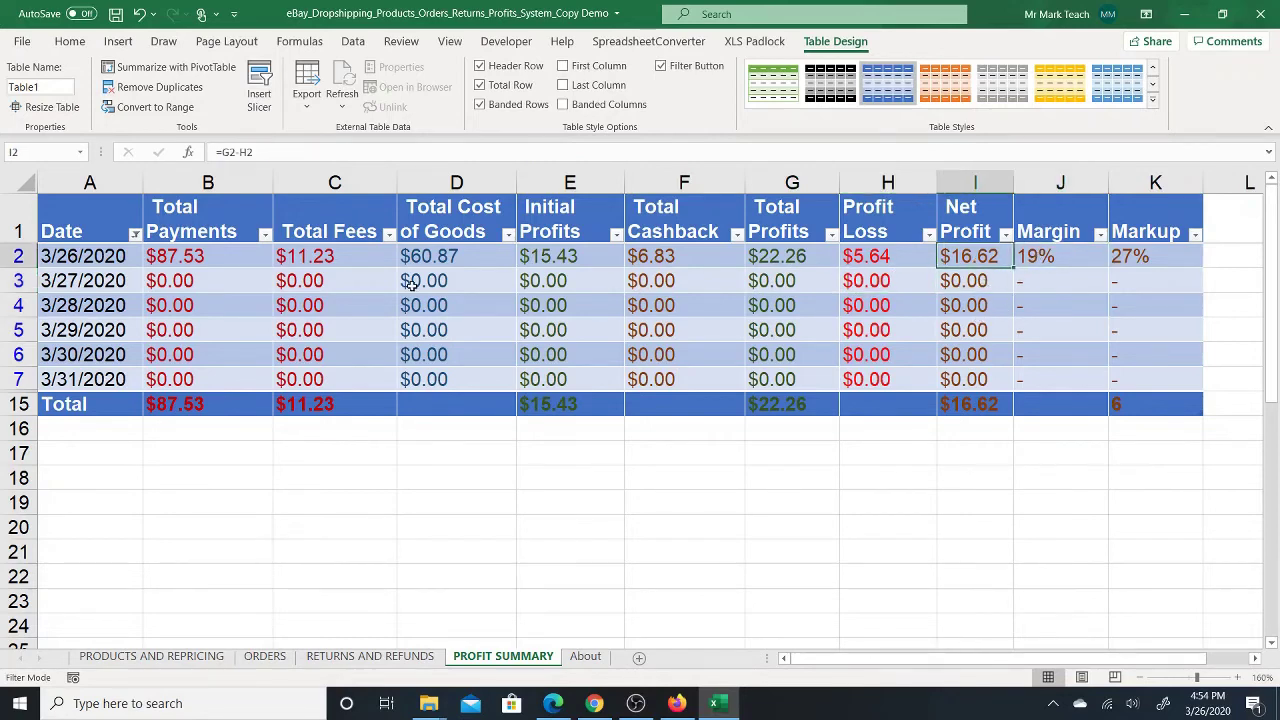
left_click(183, 255)
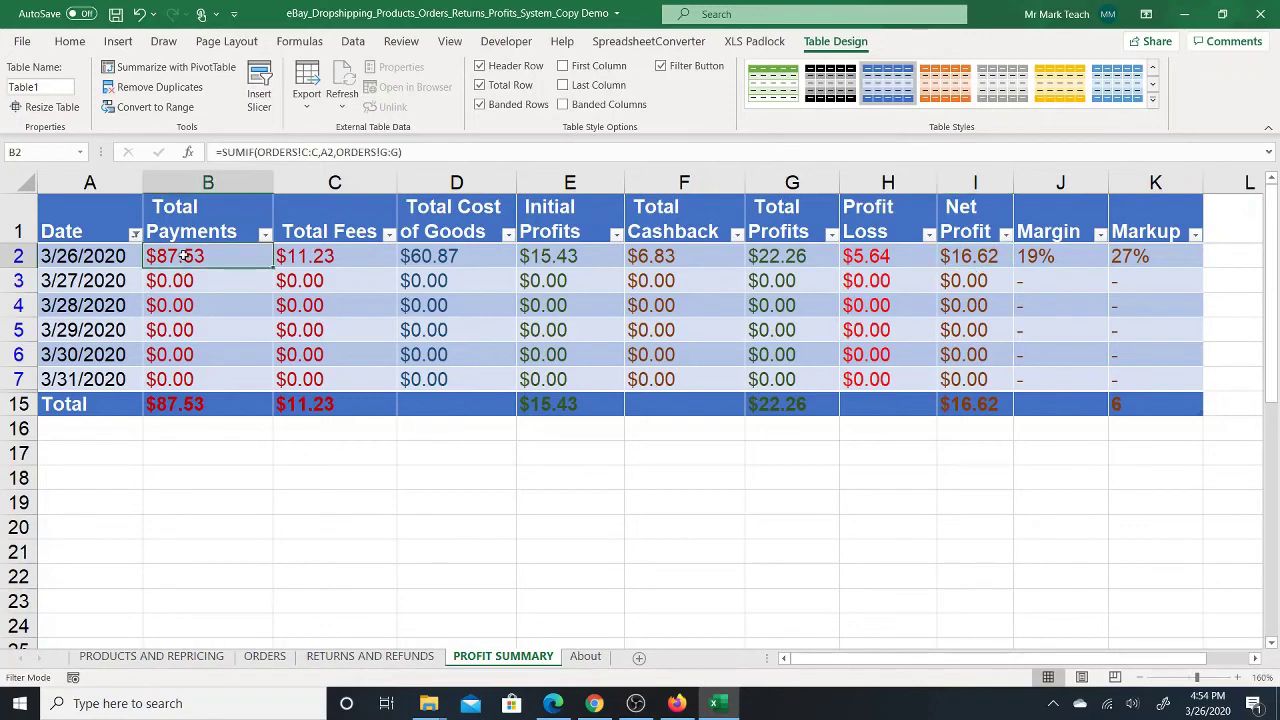
- Untick Total Row in Table Design so the table ends at the 3/31/2020 row
left_click(111, 404)
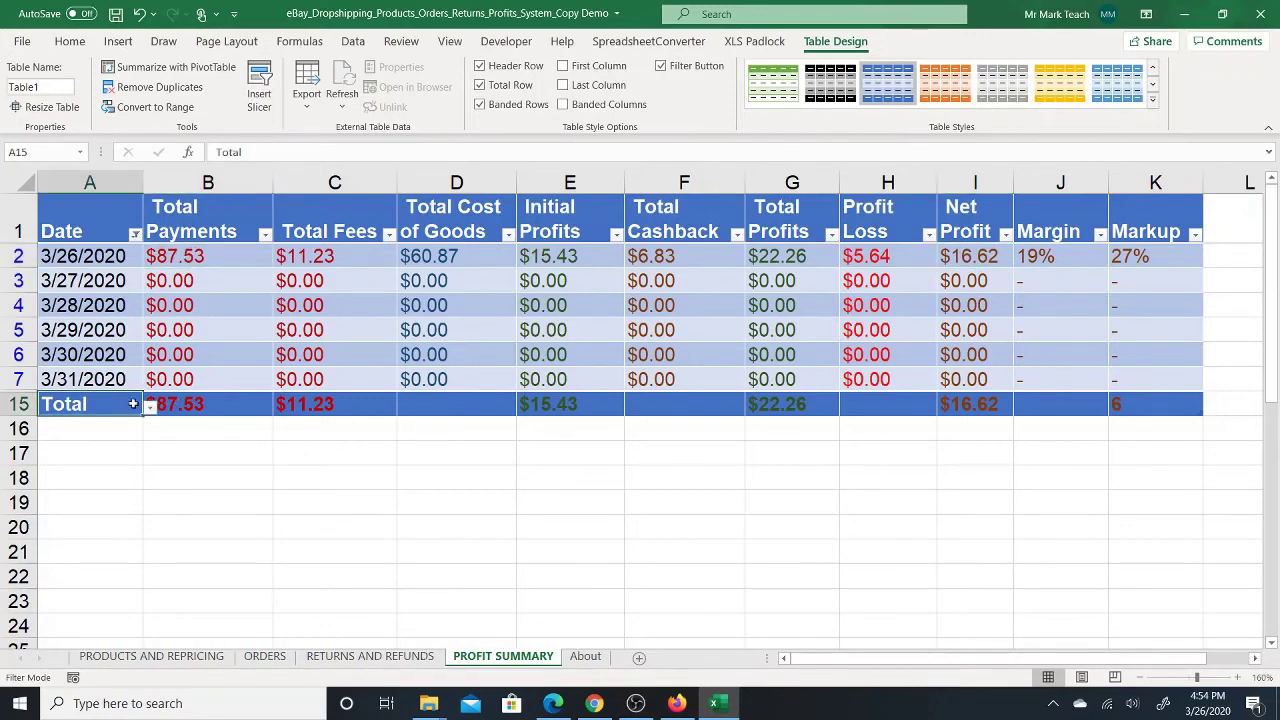
left_click(481, 86)
left_click(121, 450)
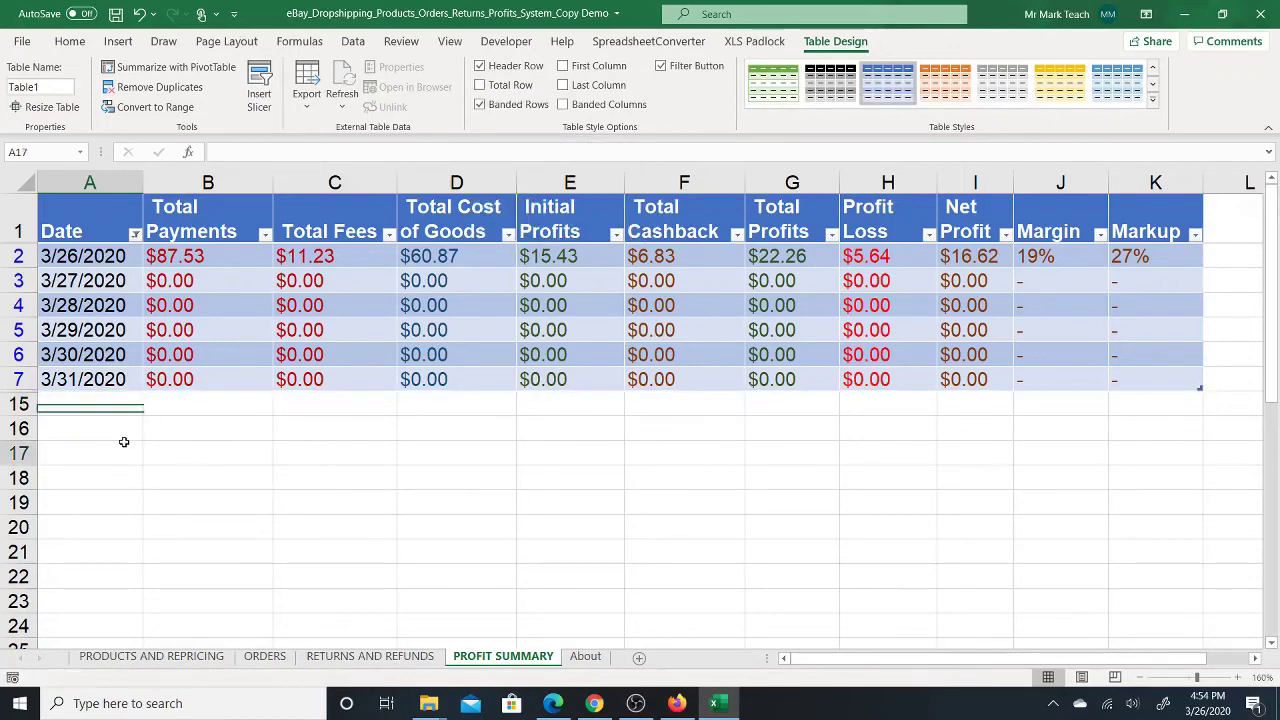
- Clear the Date filter so all 13 rows, 3/26/2020 through 4/7/2020, reappear
left_click(135, 234)
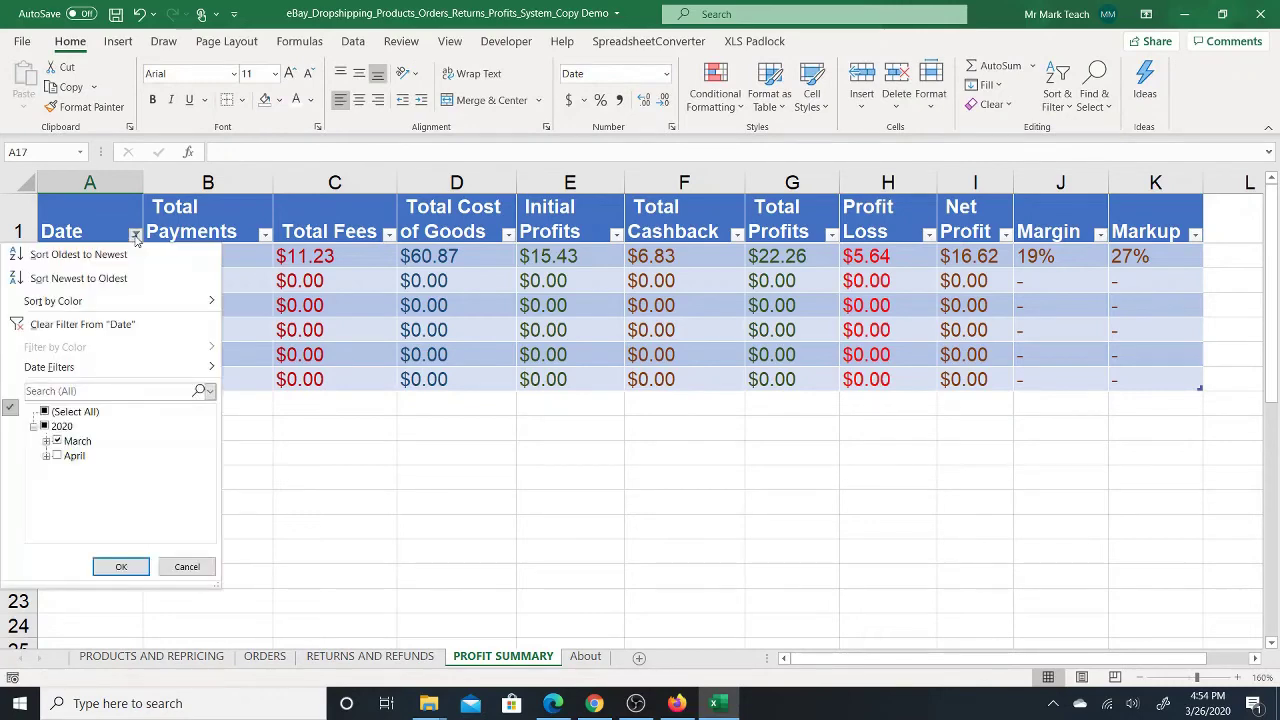
left_click(82, 324)
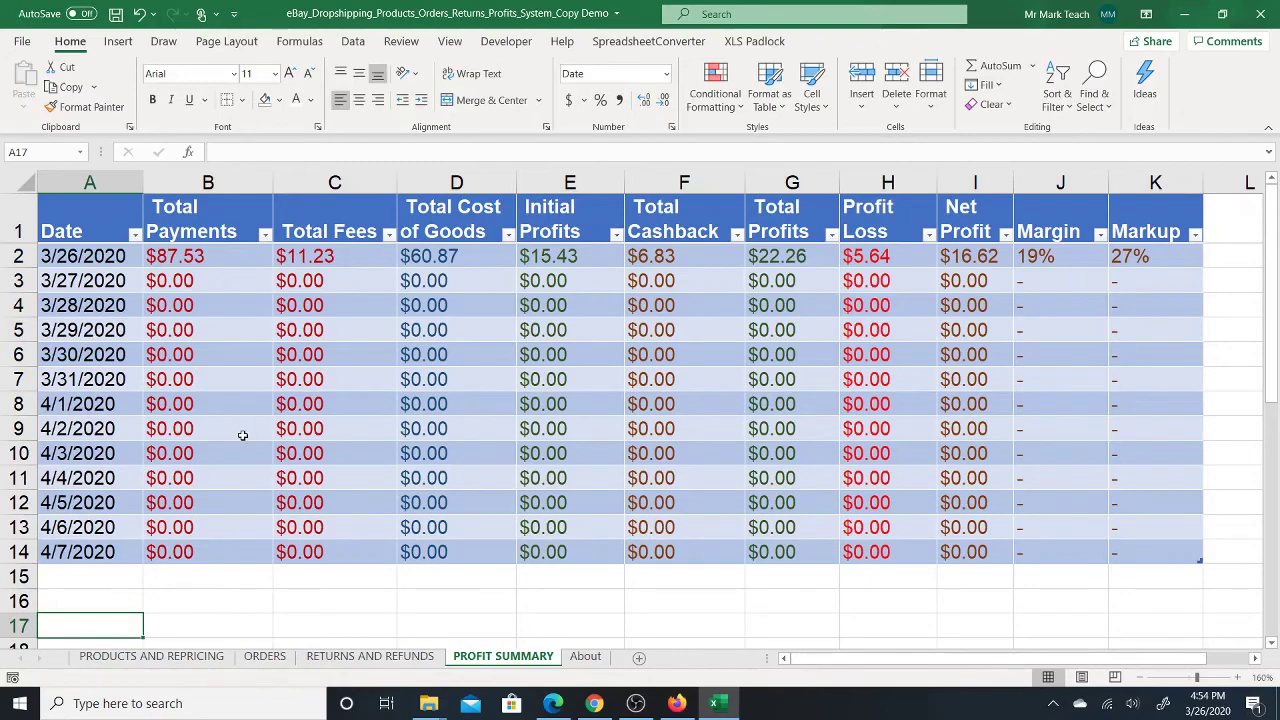
scroll(242, 435, "down", 3)
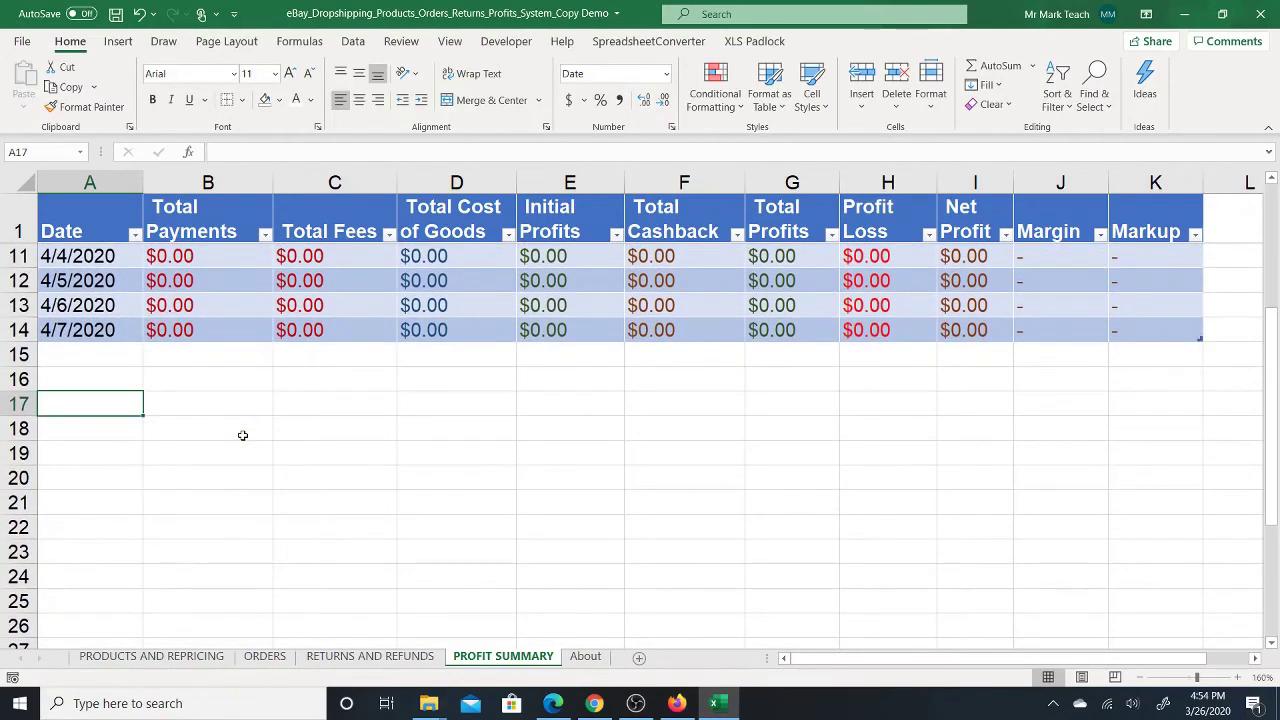
scroll(242, 435, "up", 3)
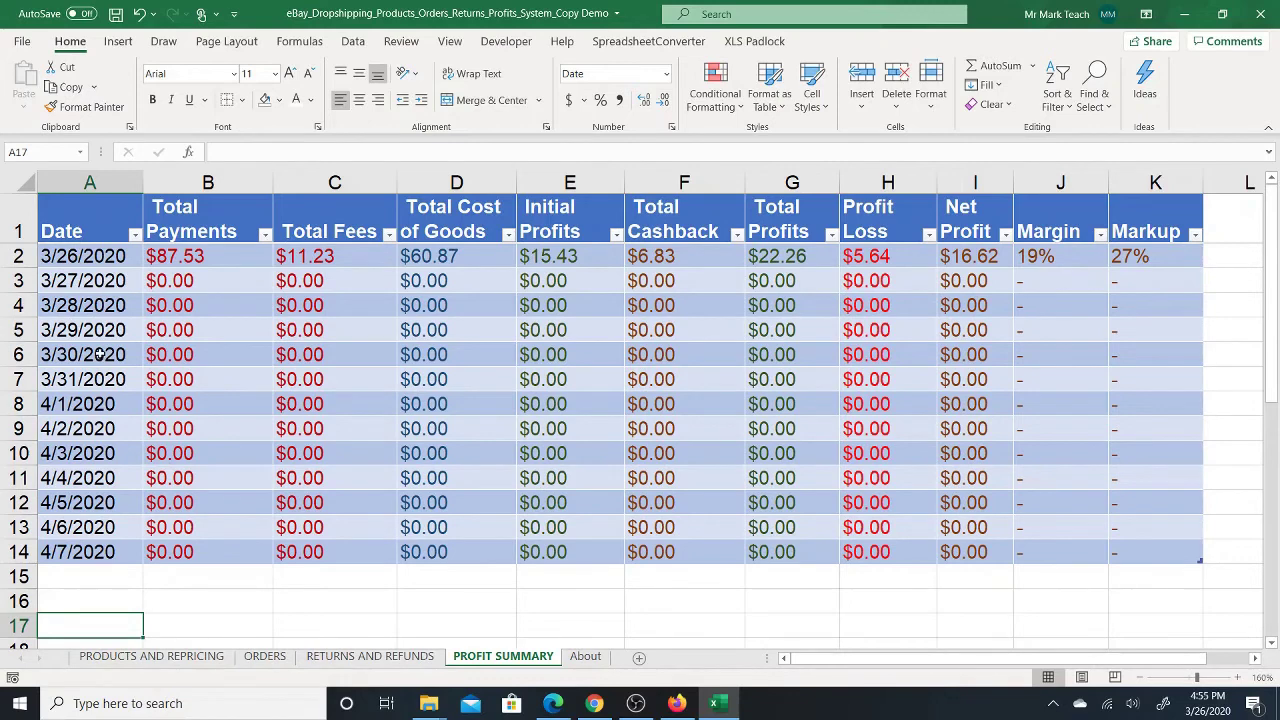
left_click(93, 258)
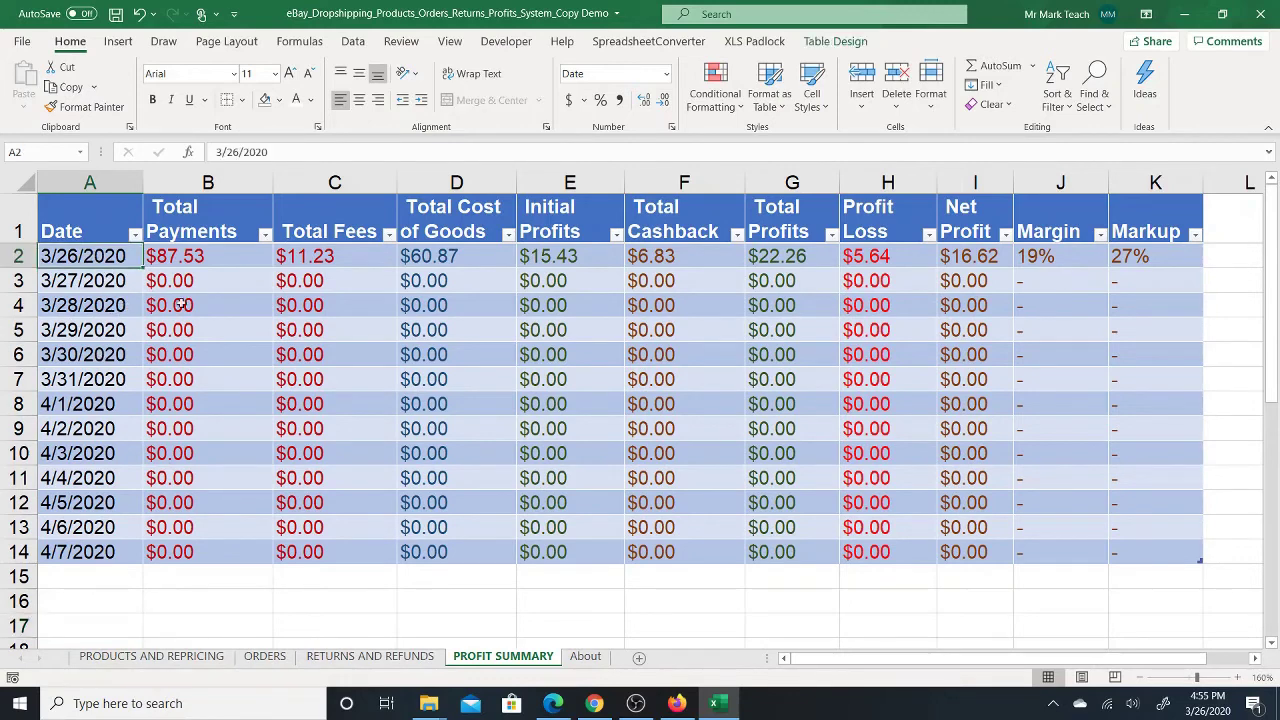